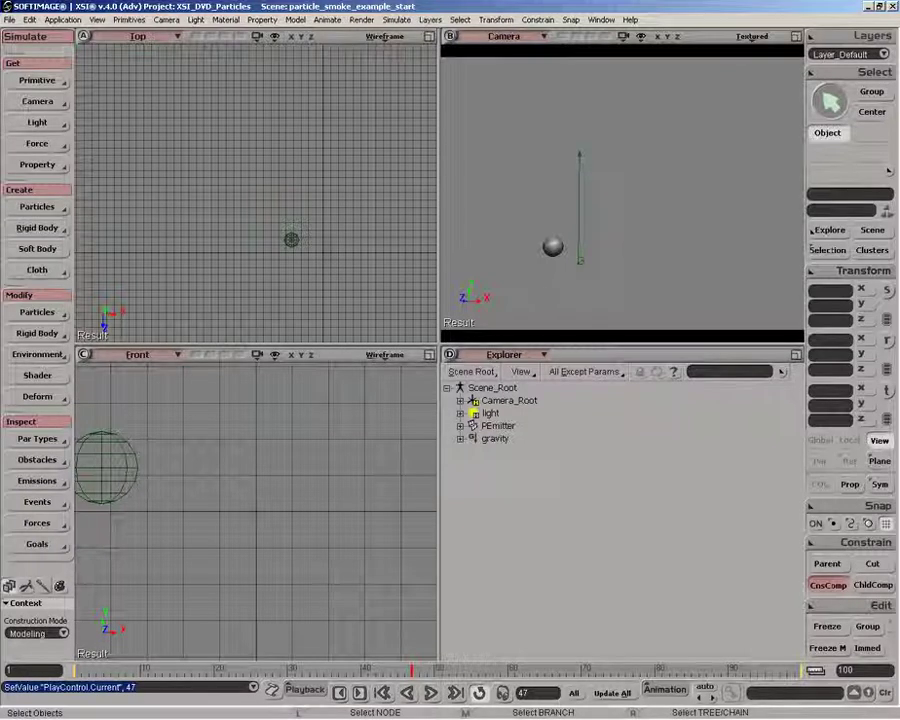
Play the emitter's motion and create a particle cloud from the PEmitter sphere.
{"action": "left_click", "coordinate": [431, 692]}
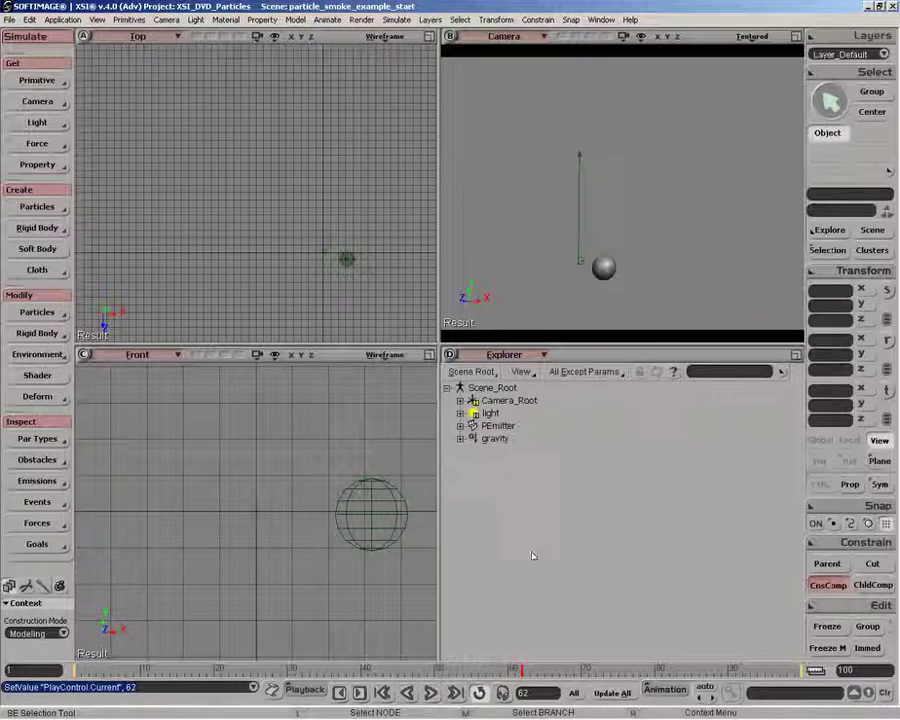
{"action": "left_click", "coordinate": [600, 268]}
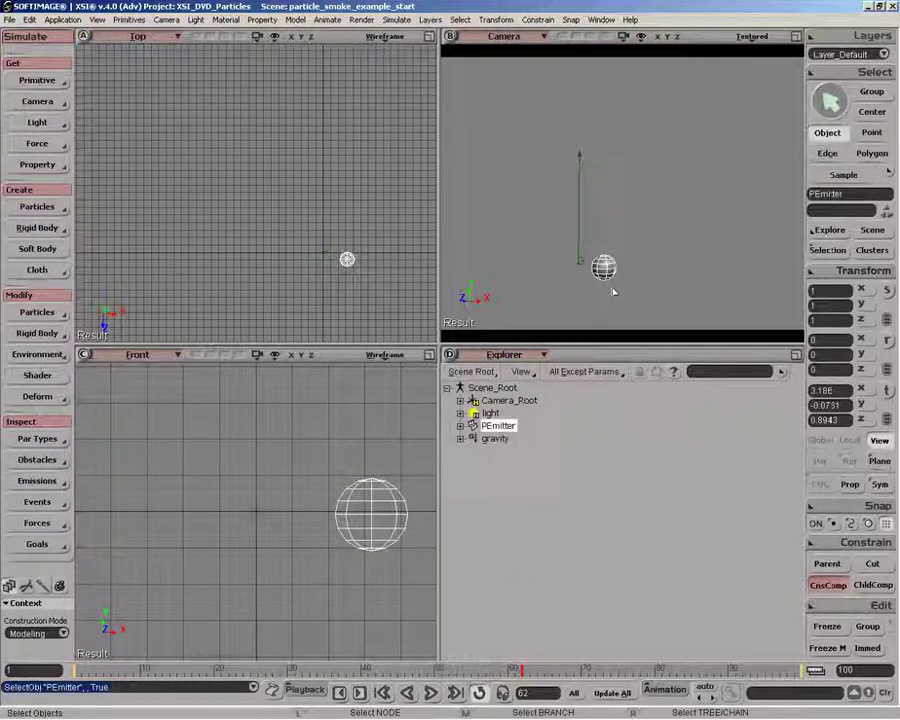
{"action": "left_click", "coordinate": [37, 207]}
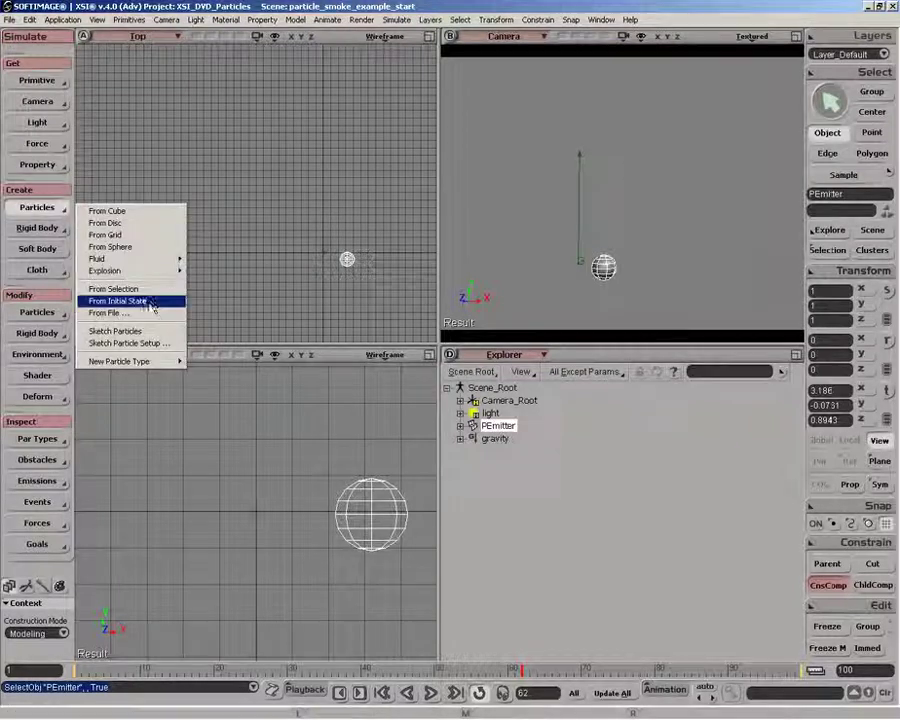
{"action": "left_click", "coordinate": [140, 289]}
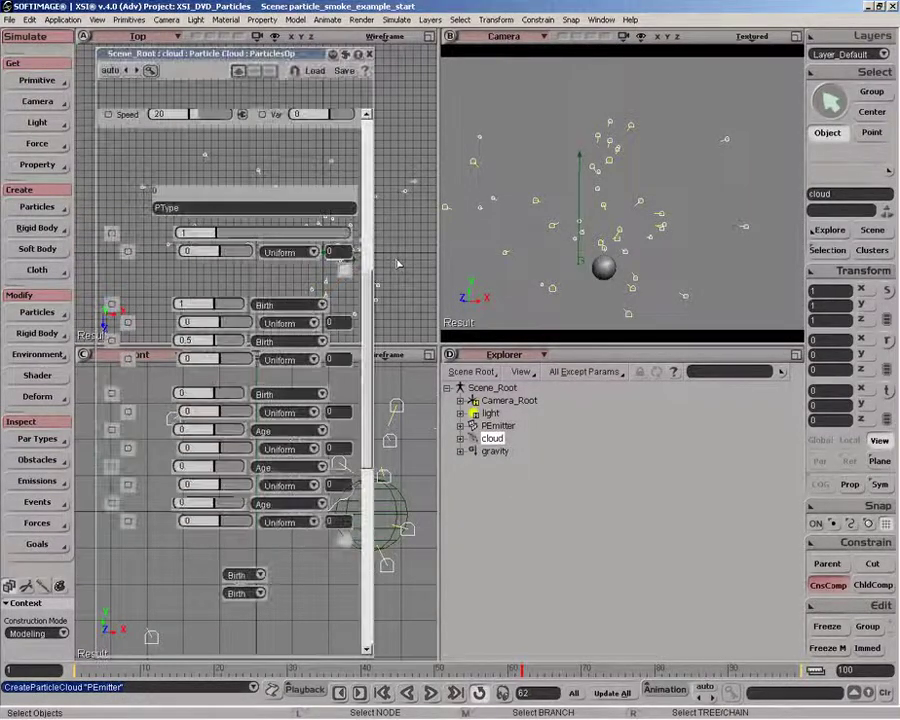
Play the particle simulation and set the PEmitter emission's Generation to Volume.
{"action": "left_click_drag", "start_coordinate": [365, 330], "coordinate": [365, 158]}
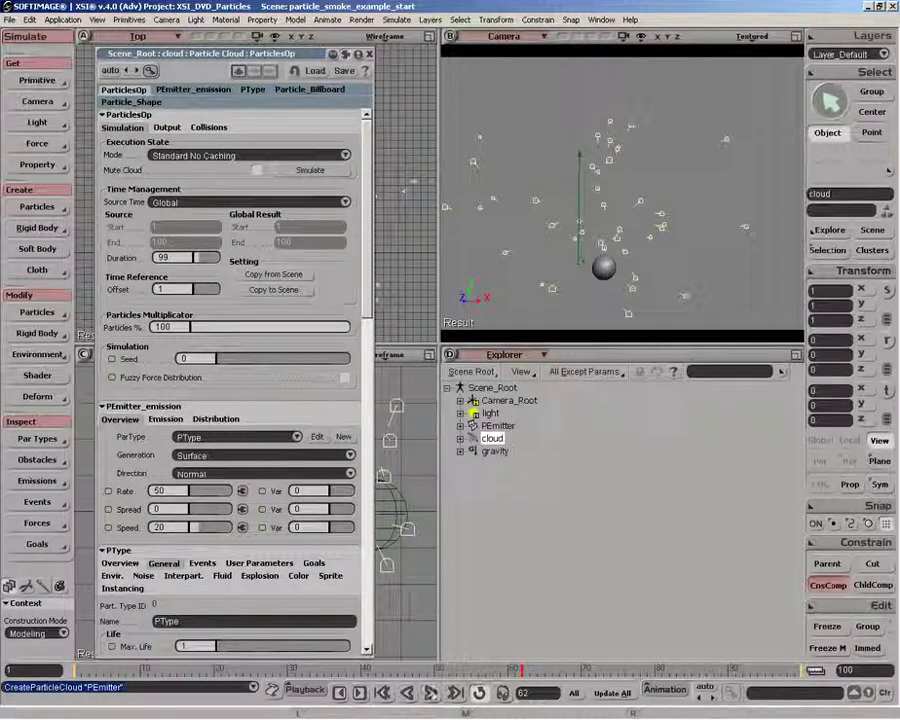
{"action": "left_click", "coordinate": [431, 693]}
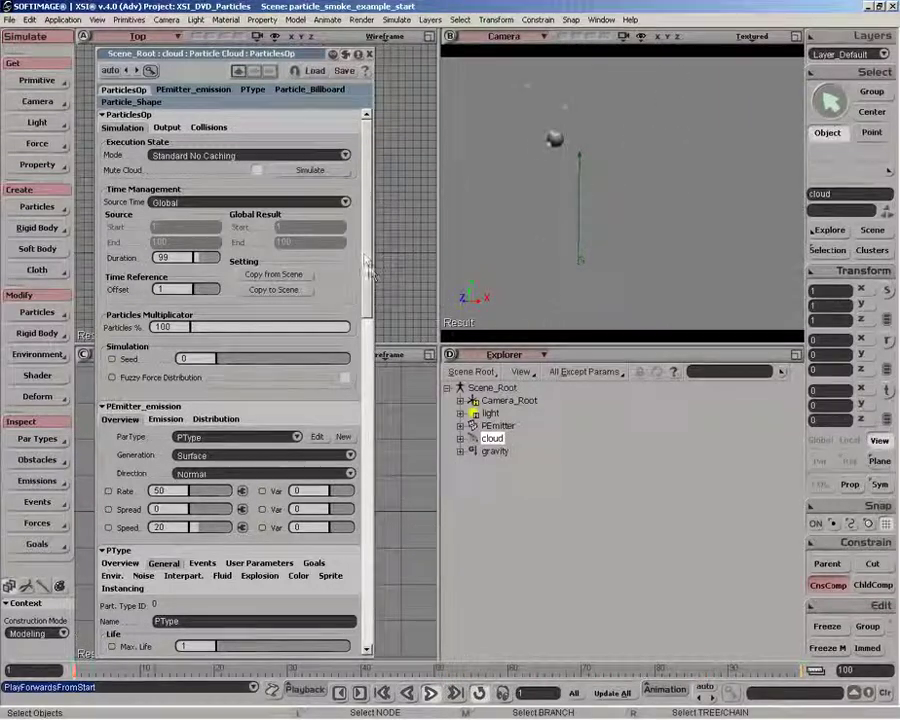
{"action": "scroll", "coordinate": [133, 341], "scroll_direction": "down", "scroll_amount": 3}
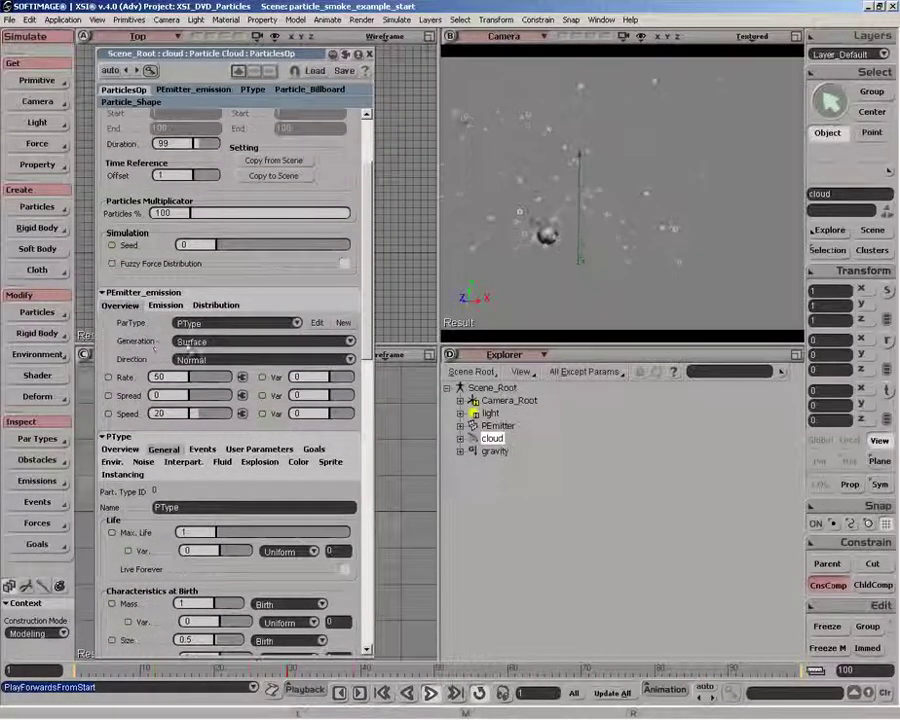
{"action": "left_click", "coordinate": [210, 345]}
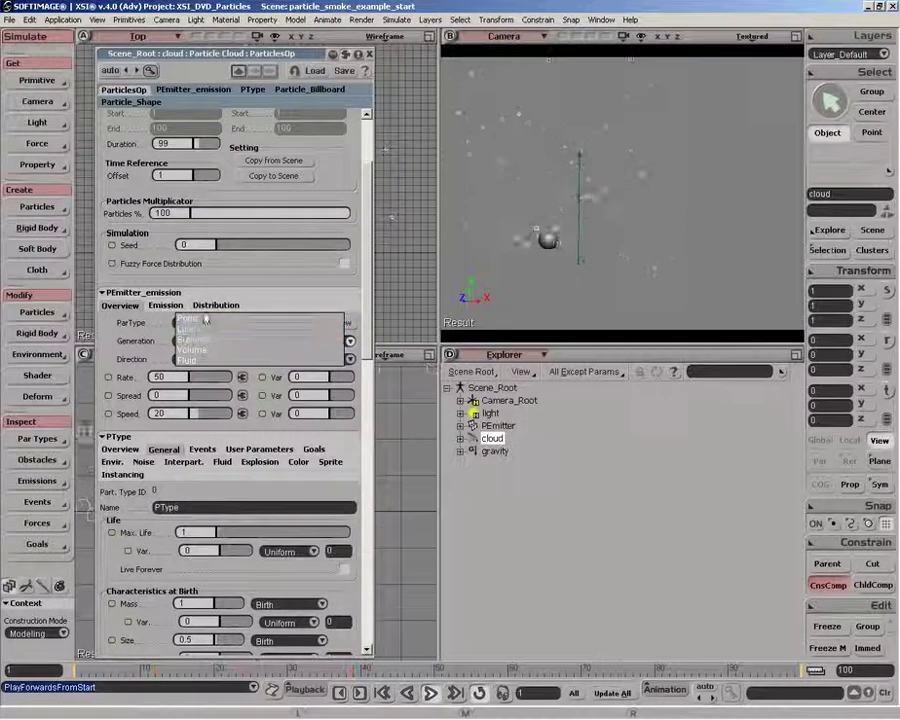
{"action": "left_click", "coordinate": [203, 349]}
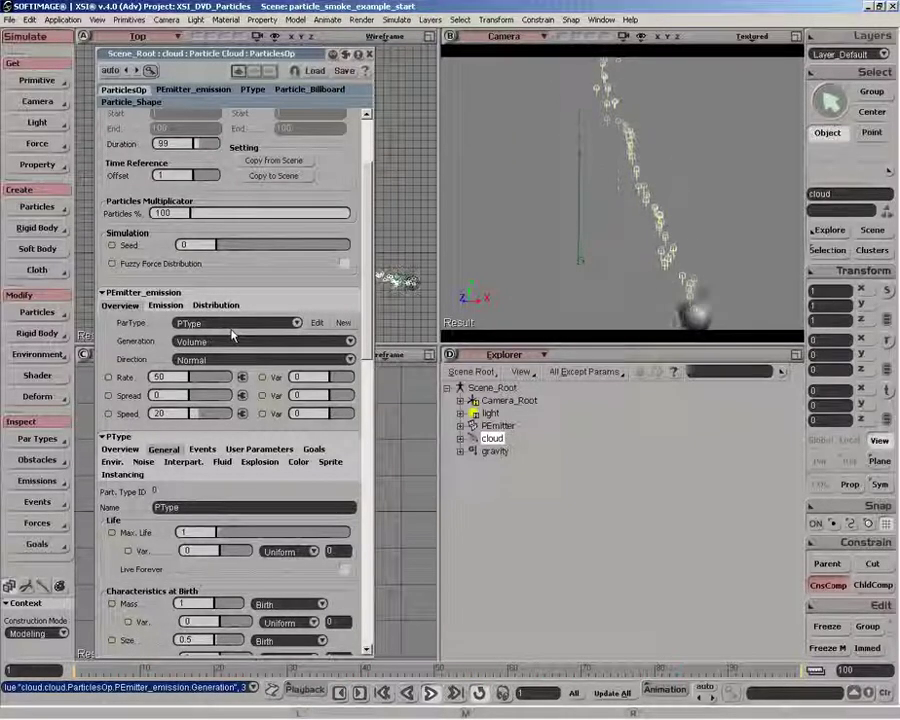
Set the PEmitter emission rate to 600.
{"action": "left_click_drag", "start_coordinate": [191, 56], "coordinate": [193, 46]}
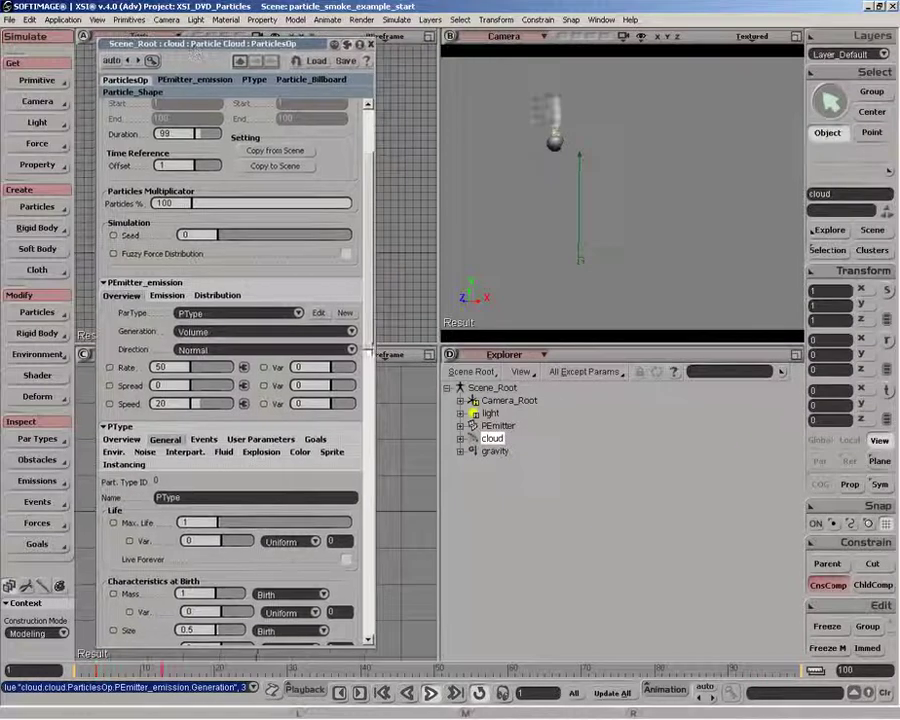
{"action": "left_click_drag", "start_coordinate": [367, 325], "coordinate": [370, 348]}
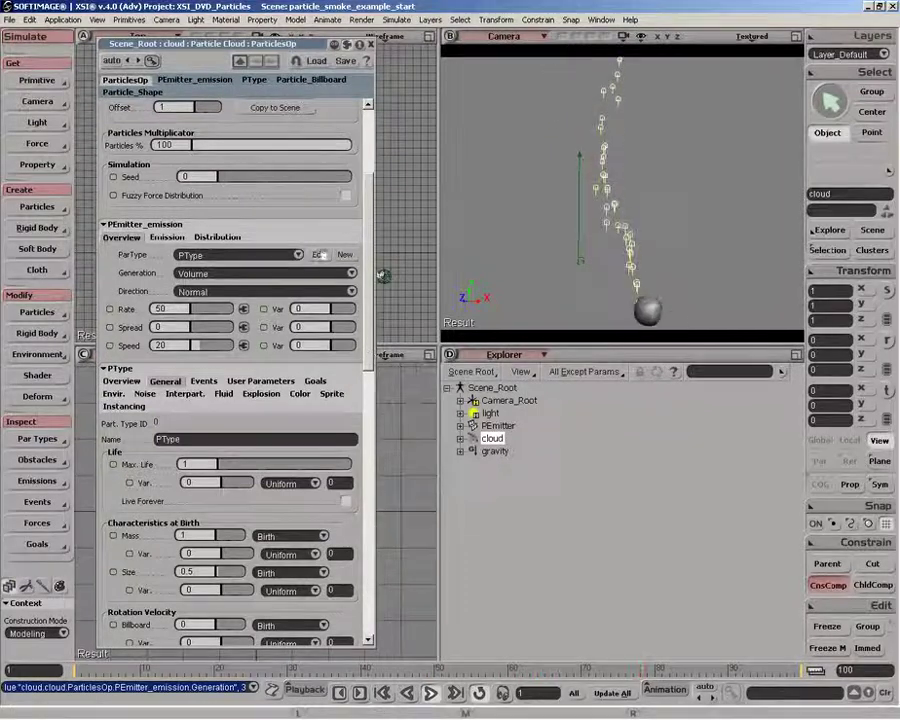
{"action": "double_click", "coordinate": [172, 309]}
{"action": "key", "text": "BackSpace"}
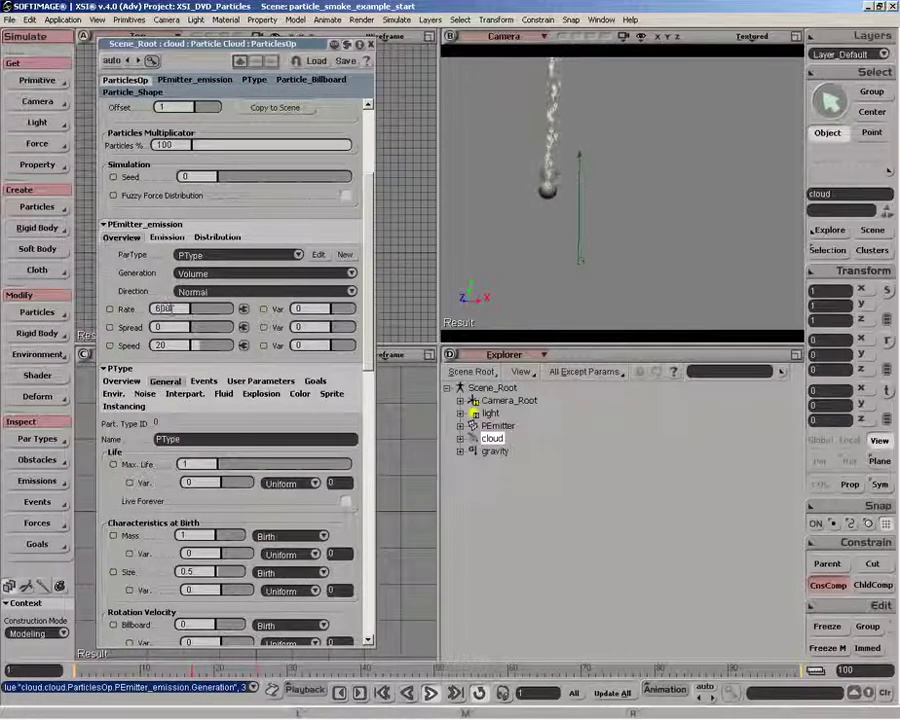
{"action": "type", "text": "600"}
{"action": "key", "text": "Return"}
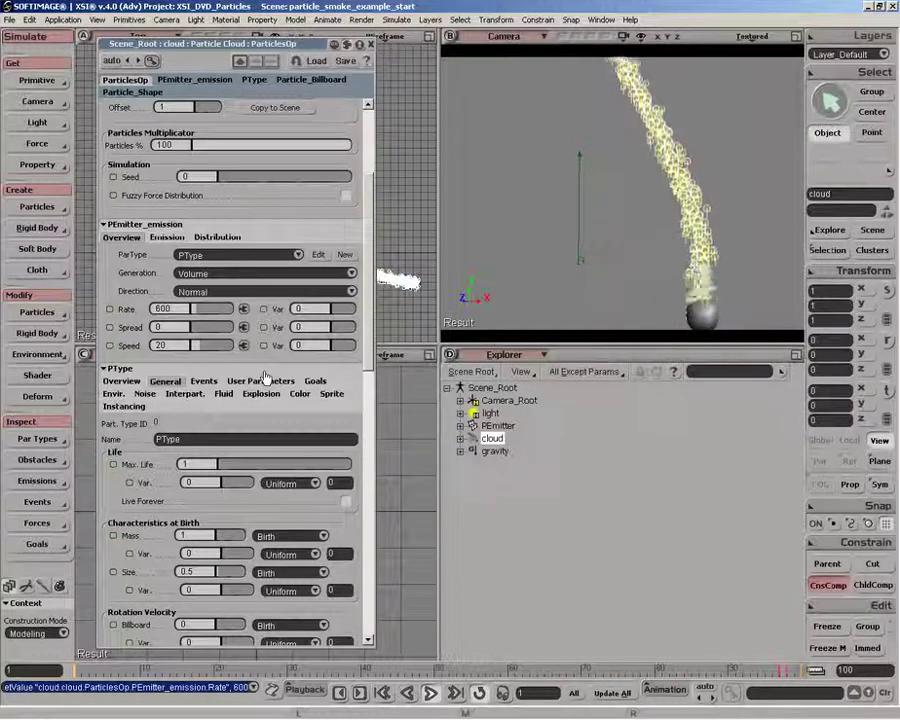
Set the emission speed to 4 and the spread to 50.
{"action": "left_click_drag", "start_coordinate": [375, 449], "coordinate": [536, 433]}
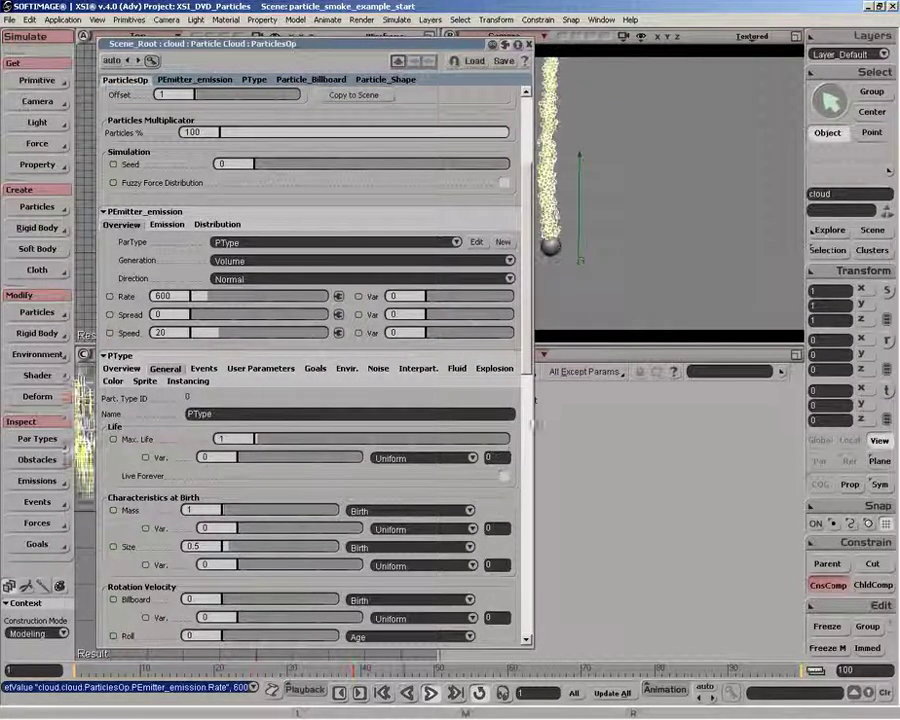
{"action": "left_click_drag", "start_coordinate": [525, 412], "coordinate": [340, 412]}
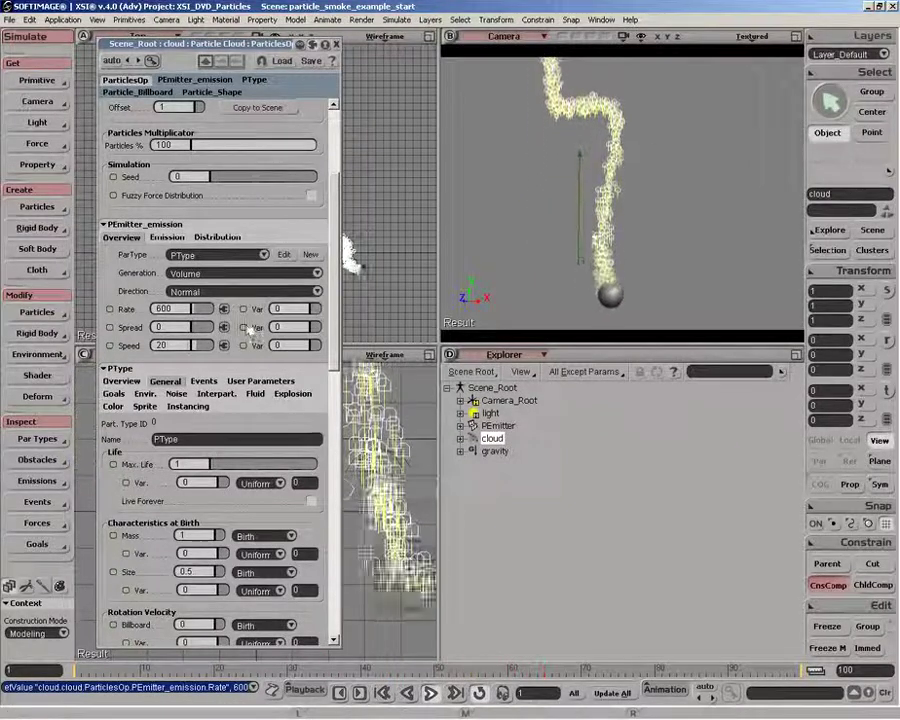
{"action": "double_click", "coordinate": [172, 345]}
{"action": "type", "text": "4"}
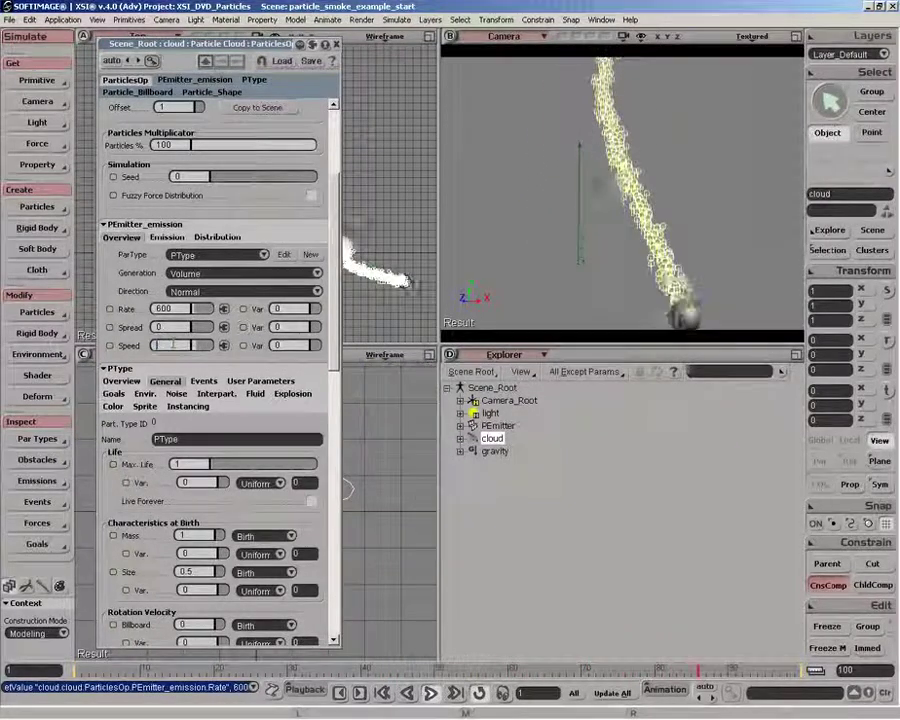
{"action": "key", "text": "Return"}
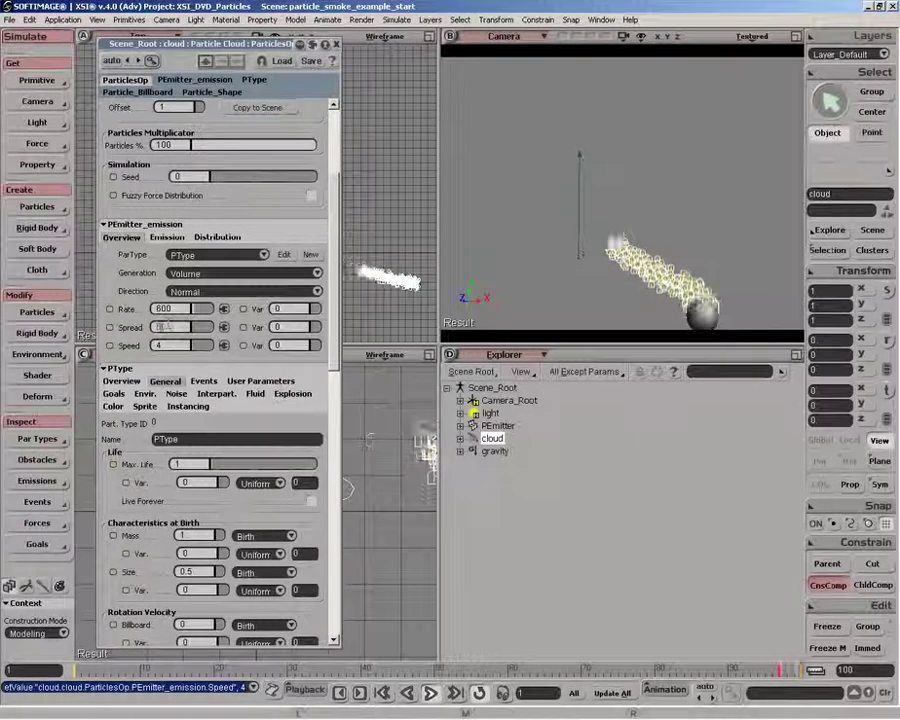
{"action": "type", "text": "50"}
{"action": "key", "text": "Return"}
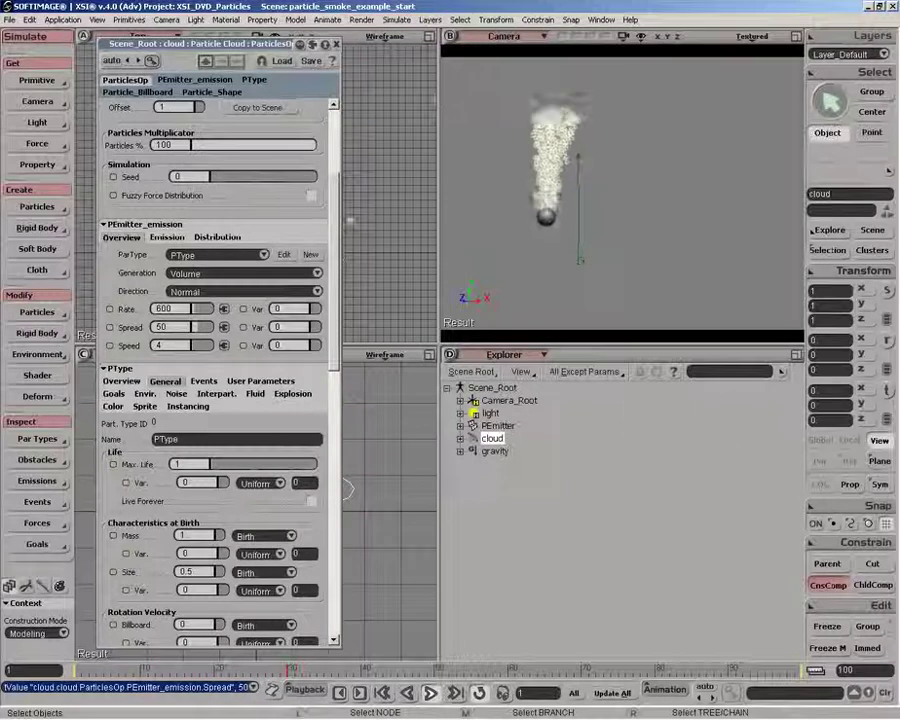
Examine the particle type's overview and general settings, including the distribution options for the life variance.
{"action": "left_click_drag", "start_coordinate": [335, 218], "coordinate": [333, 172]}
{"action": "left_click", "coordinate": [119, 512]}
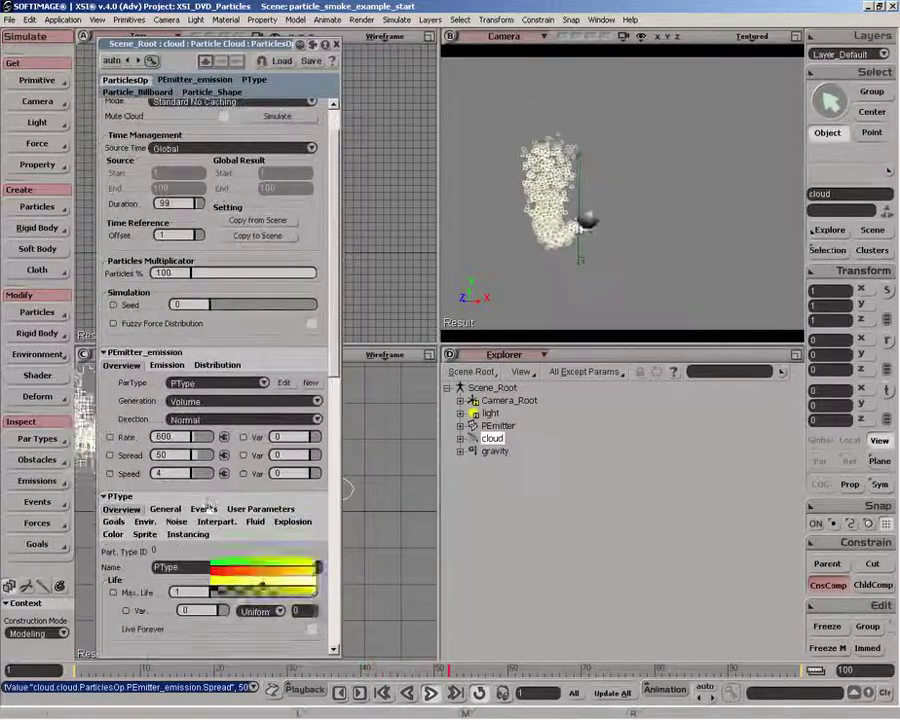
{"action": "left_click_drag", "start_coordinate": [331, 226], "coordinate": [328, 317]}
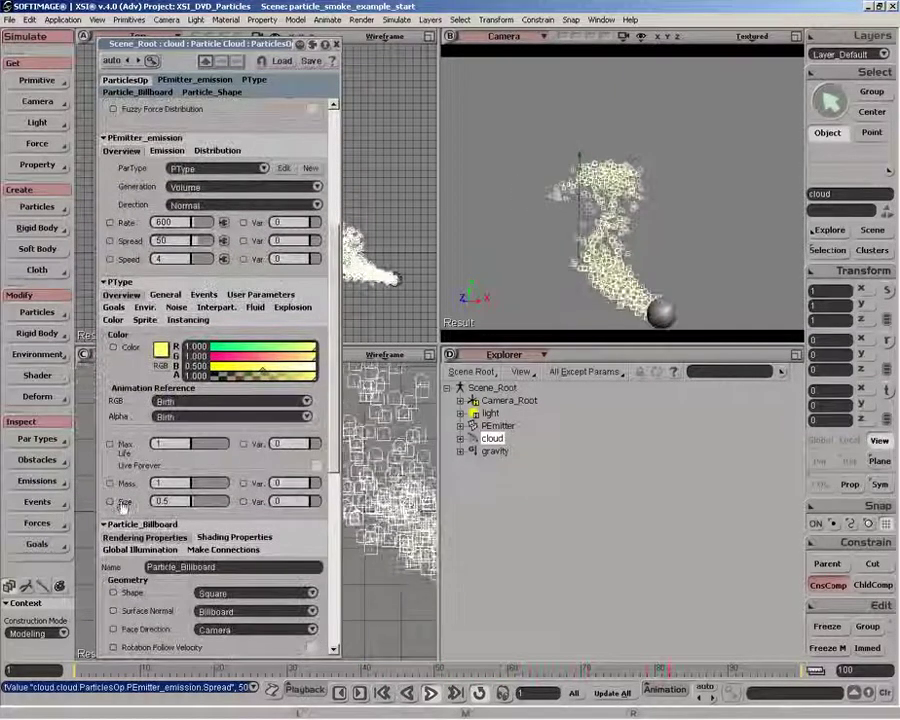
{"action": "scroll", "coordinate": [335, 318], "scroll_direction": "down", "scroll_amount": 3}
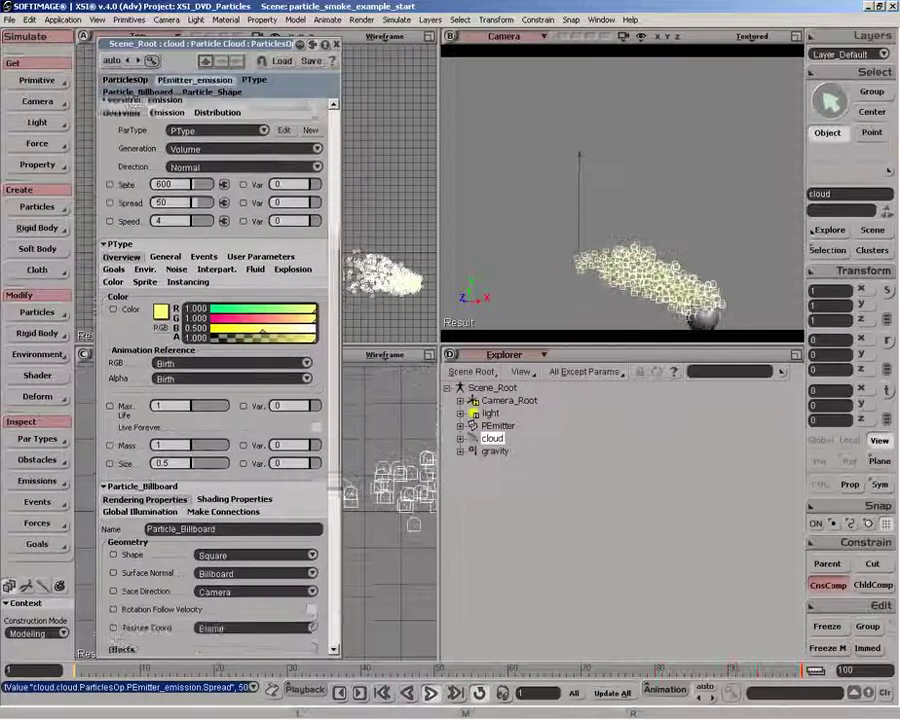
{"action": "scroll", "coordinate": [340, 320], "scroll_direction": "up", "scroll_amount": 1}
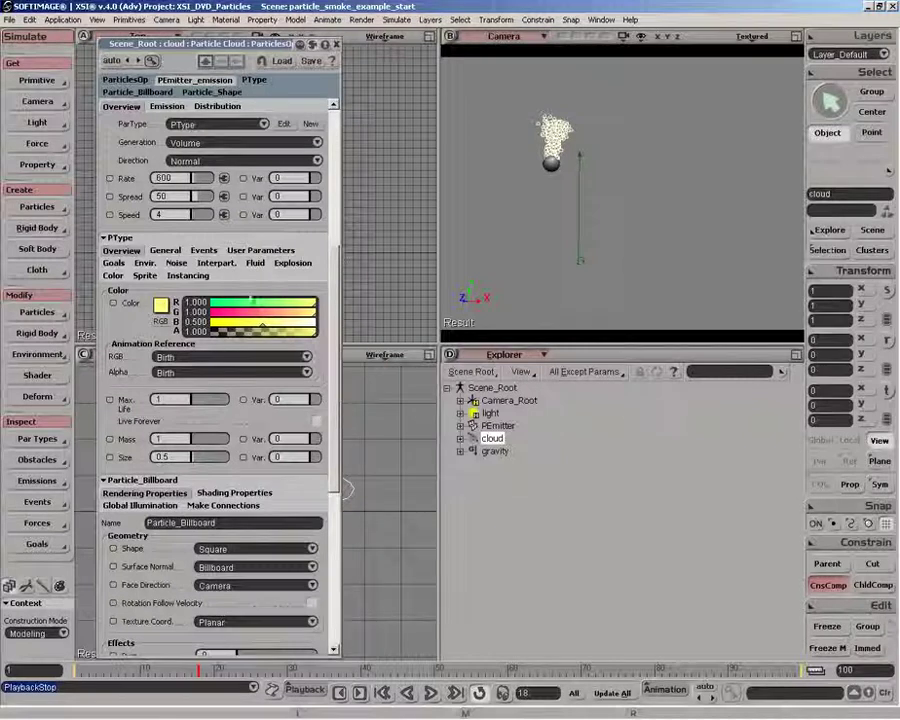
{"action": "left_click", "coordinate": [165, 251]}
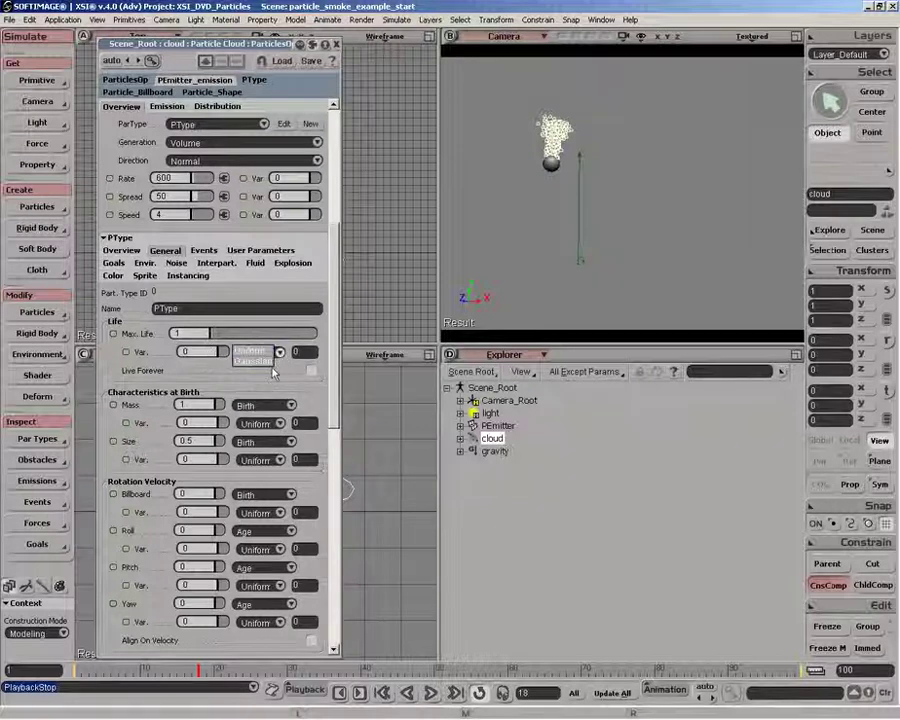
{"action": "left_click", "coordinate": [256, 352]}
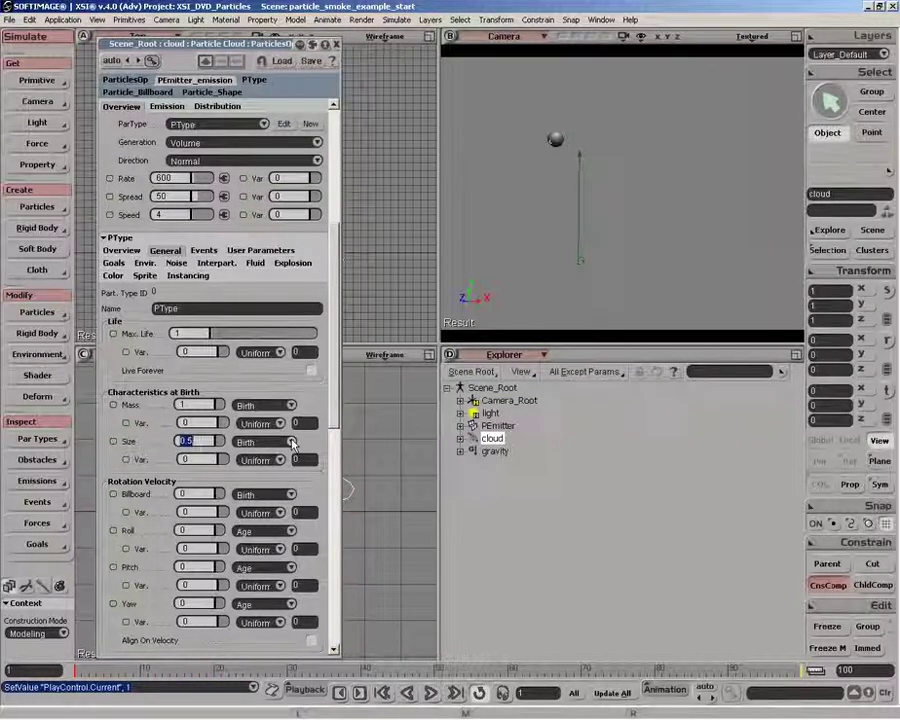
Make the particle size depend on Age % and key it at 1 on frame 1.
{"action": "left_click", "coordinate": [291, 443]}
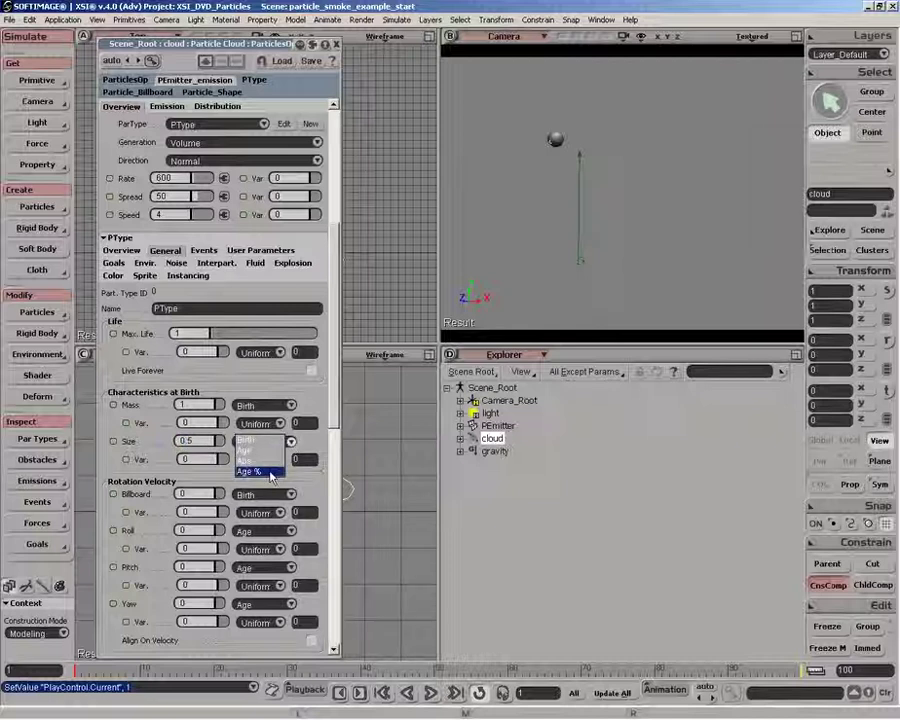
{"action": "left_click", "coordinate": [250, 471]}
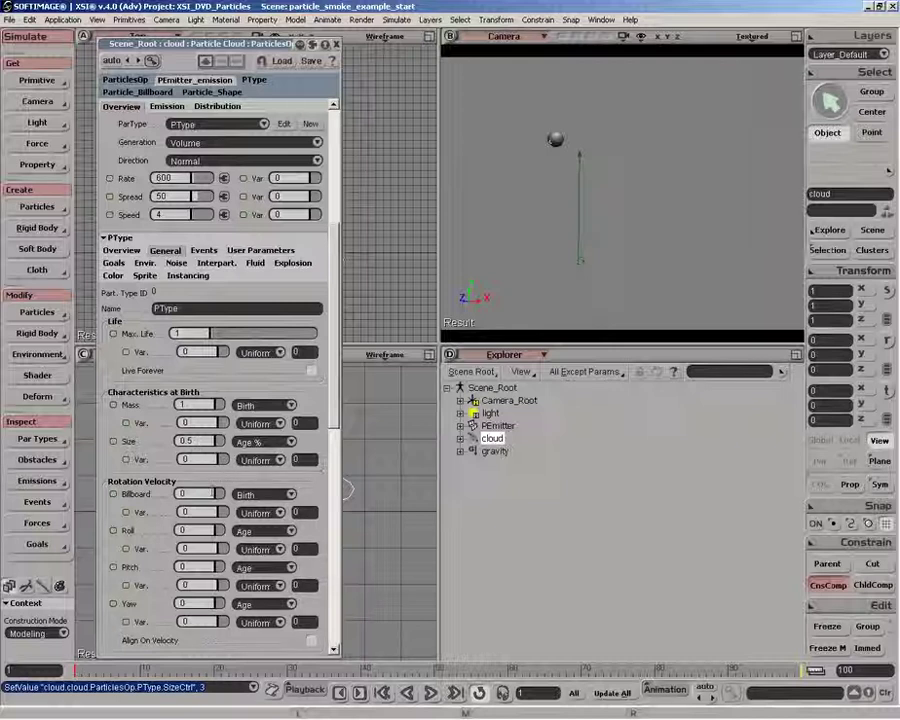
{"action": "left_click", "coordinate": [198, 441]}
{"action": "type", "text": "1"}
{"action": "key", "text": "Return"}
{"action": "left_click", "coordinate": [113, 441]}
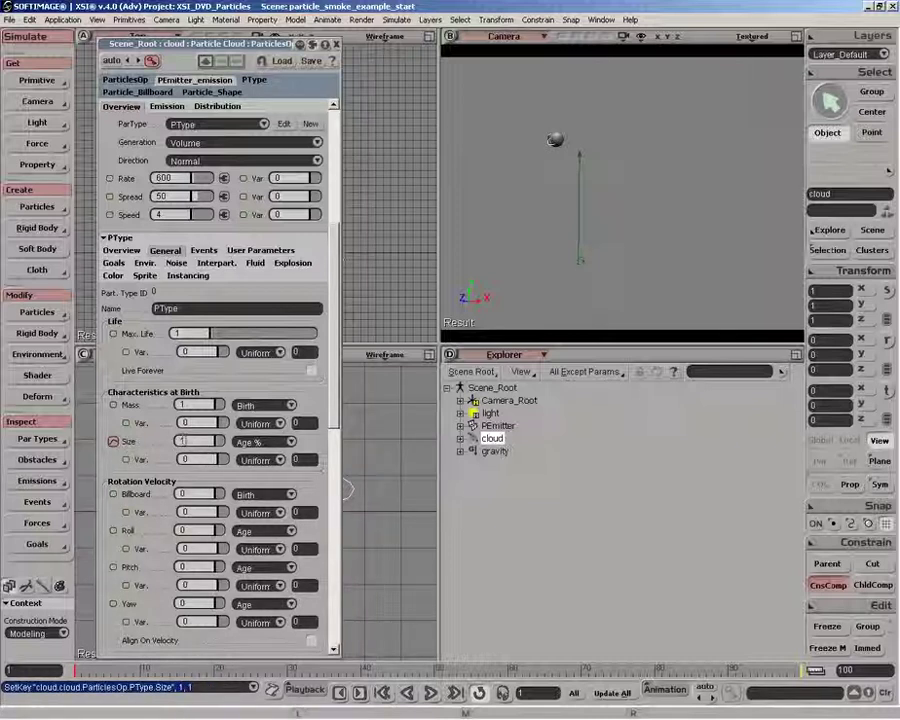
Key the particle size at 3 on frame 100.
{"action": "left_click", "coordinate": [455, 692]}
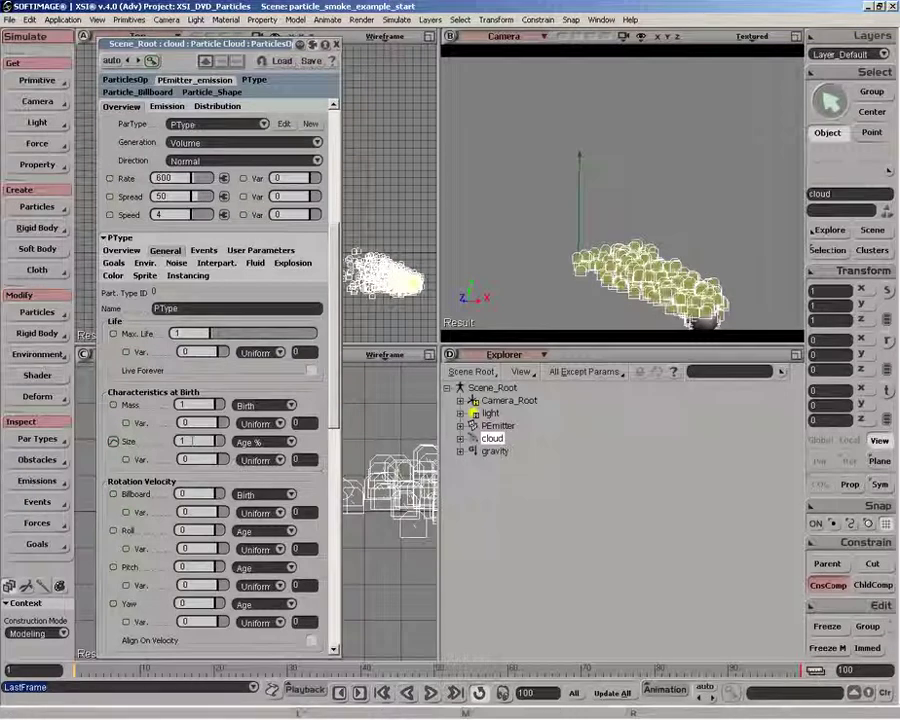
{"action": "type", "text": "3"}
{"action": "key", "text": "Return"}
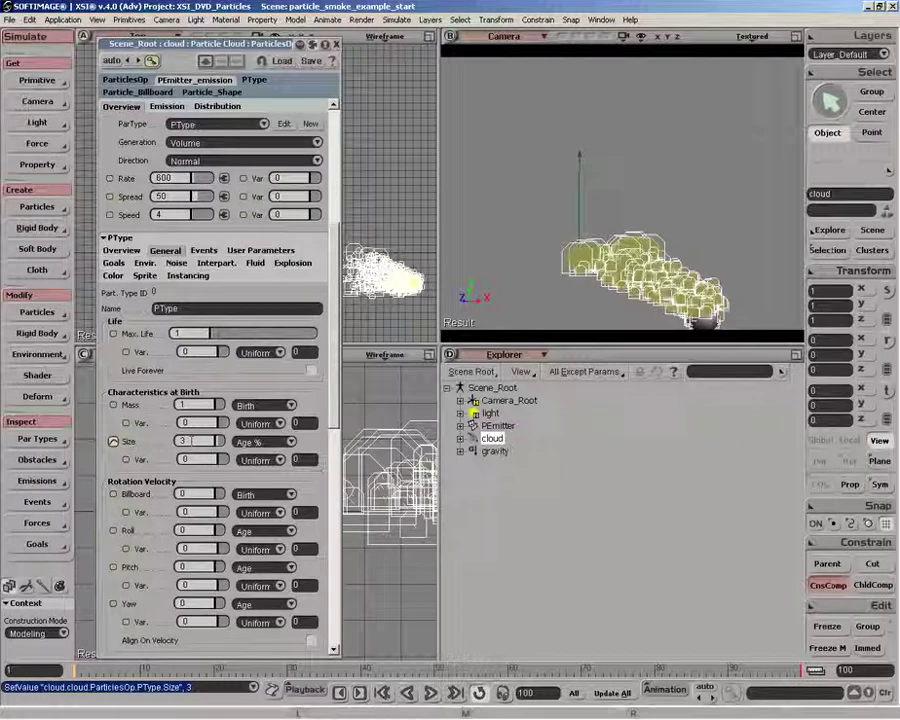
{"action": "left_click", "coordinate": [113, 441]}
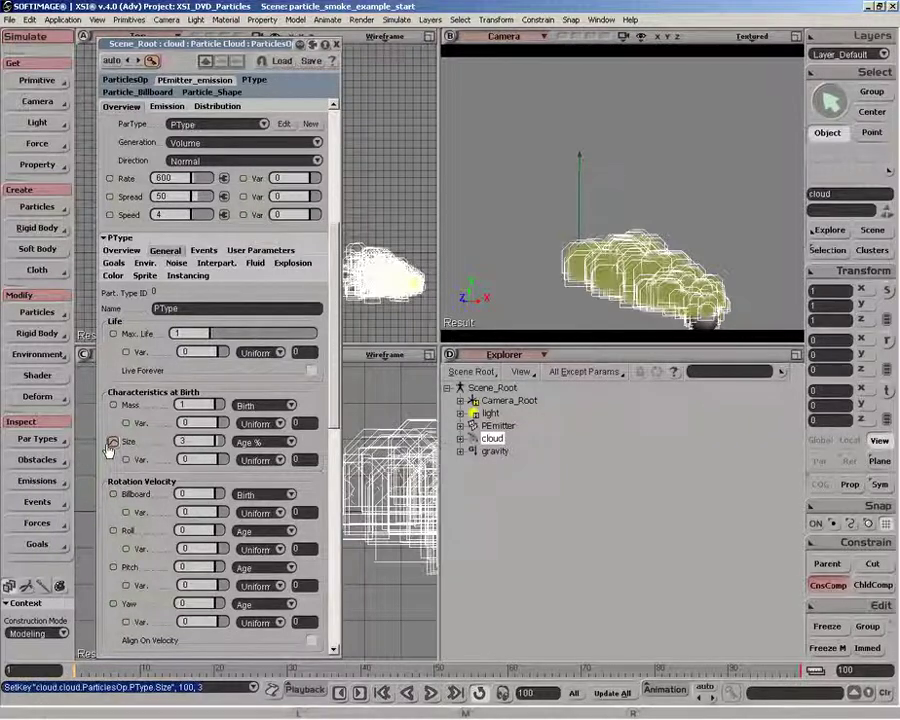
Play the simulation from the first frame to check how the particles grow, and stop it.
{"action": "left_click_drag", "start_coordinate": [773, 669], "coordinate": [75, 670]}
{"action": "left_click", "coordinate": [430, 692]}
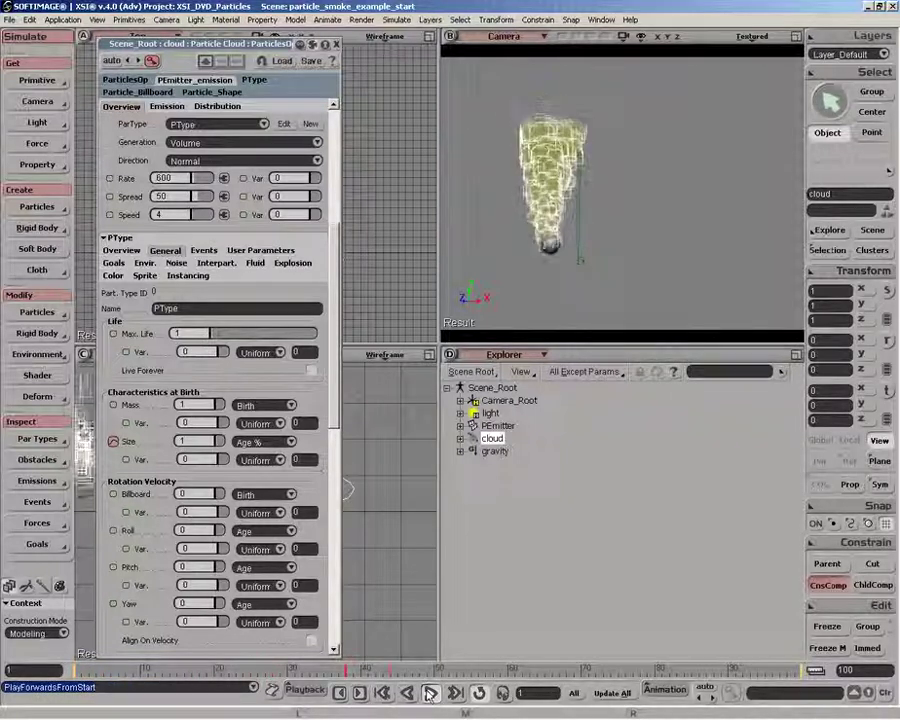
{"action": "left_click", "coordinate": [428, 695]}
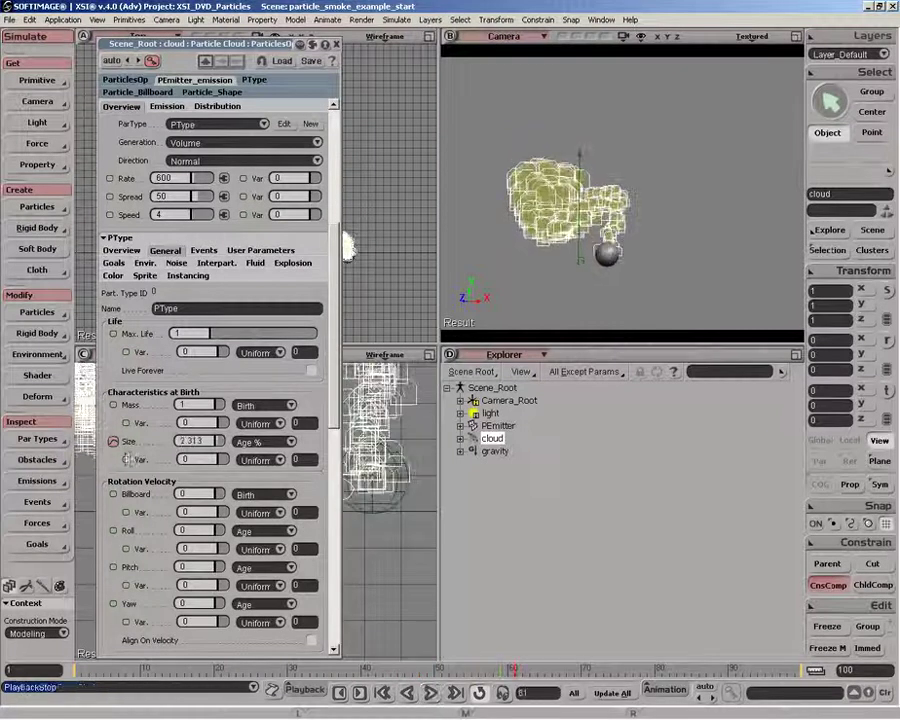
Reshape the particle Size animation curve by shortening the first key's tangent and lengthening the last key's so size rises fast and eases out.
{"action": "right_click", "coordinate": [113, 441]}
{"action": "left_click", "coordinate": [152, 361]}
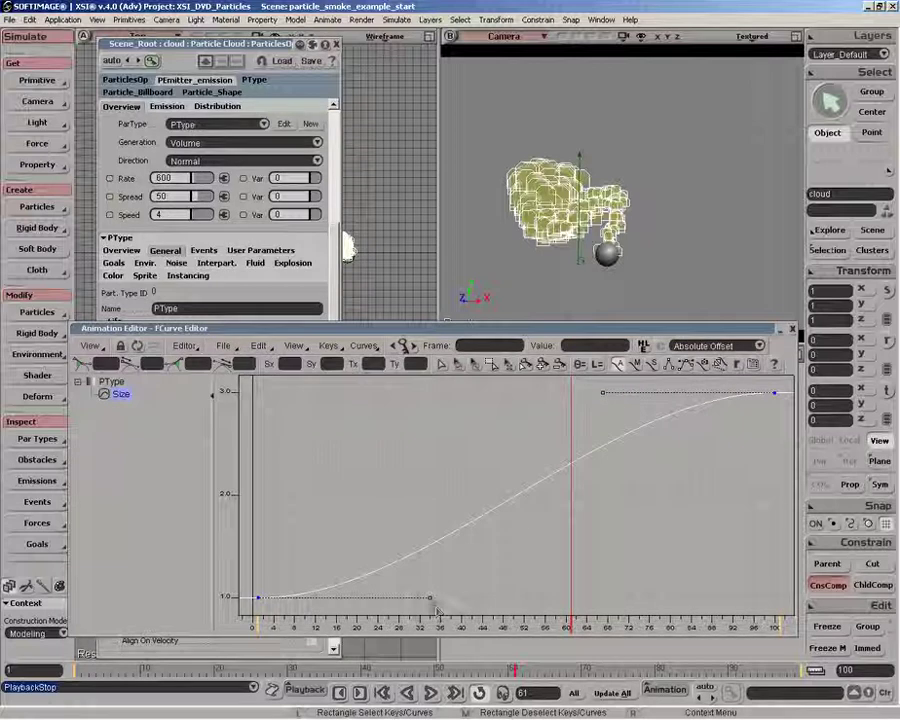
{"action": "left_click_drag", "start_coordinate": [436, 610], "coordinate": [270, 598]}
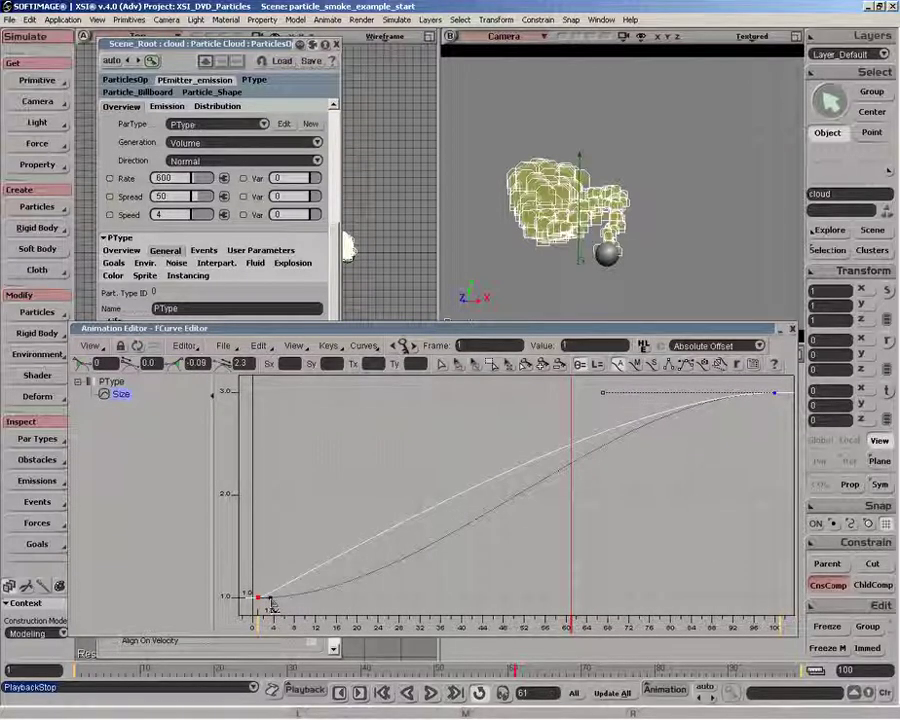
{"action": "left_click_drag", "start_coordinate": [604, 394], "coordinate": [306, 402]}
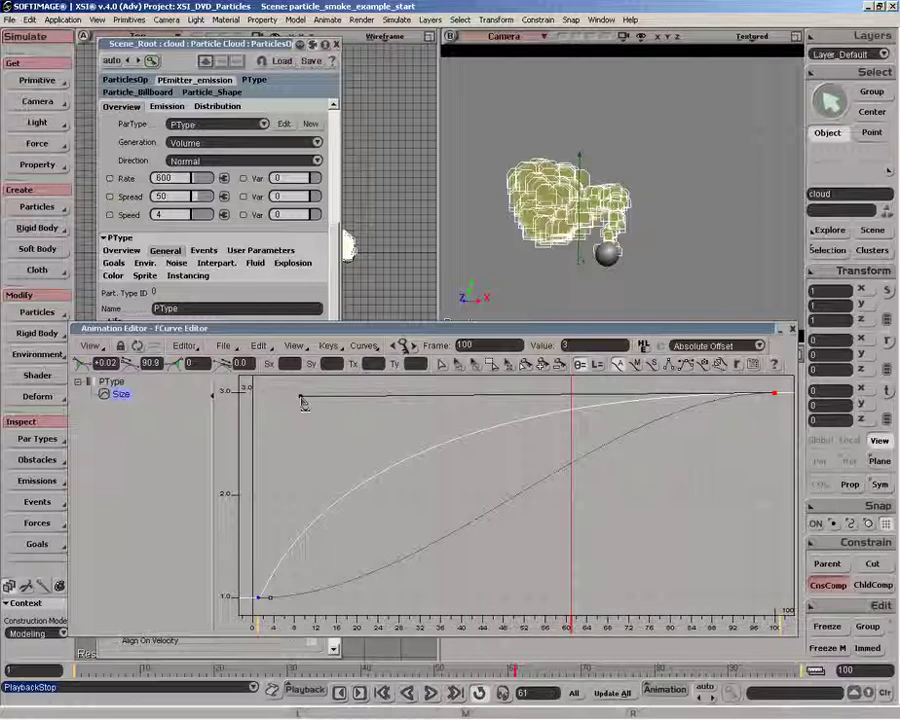
Lengthen the tangent of the last Size key towards the start of the curve and close the animation editor.
{"action": "left_click_drag", "start_coordinate": [304, 402], "coordinate": [280, 397]}
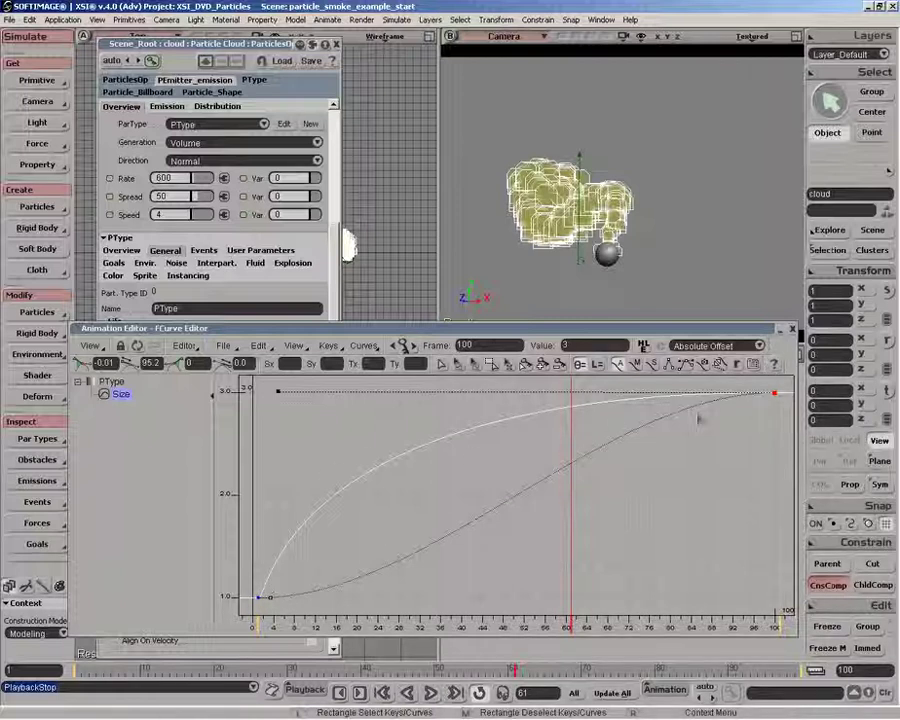
{"action": "left_click", "coordinate": [793, 329]}
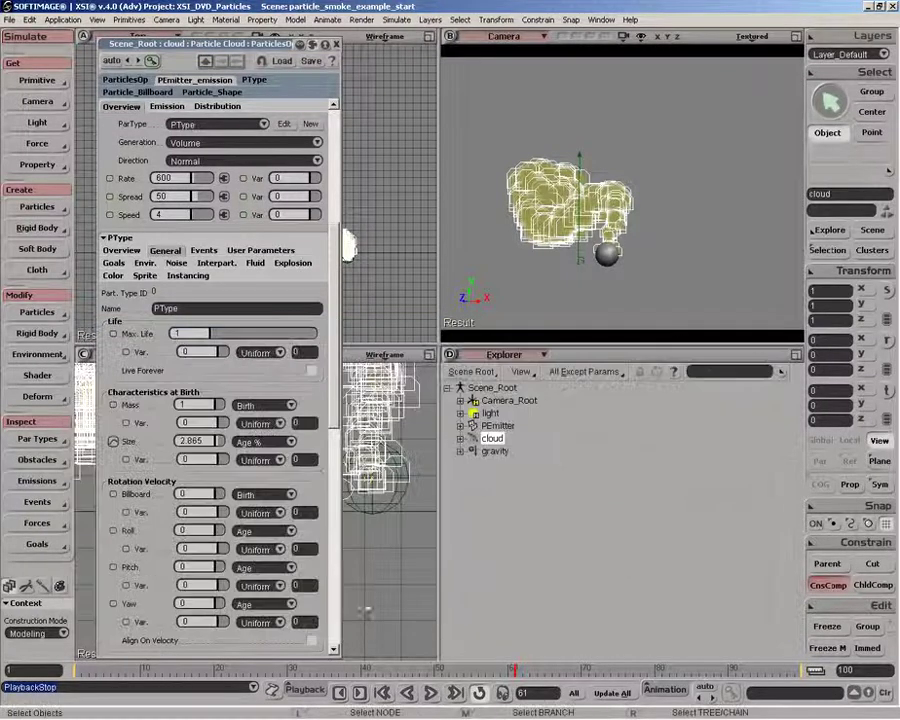
Play the simulation from the start, stop it, and scrub to frame 62 to check the particle growth.
{"action": "left_click", "coordinate": [432, 693]}
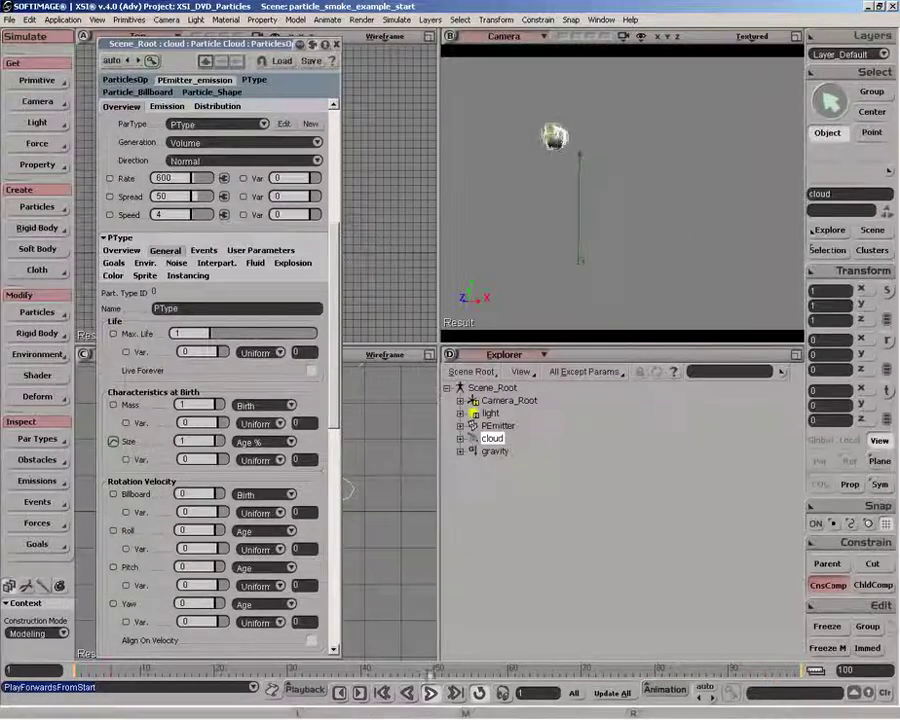
{"action": "left_click", "coordinate": [432, 696]}
{"action": "left_click_drag", "start_coordinate": [199, 674], "coordinate": [521, 673]}
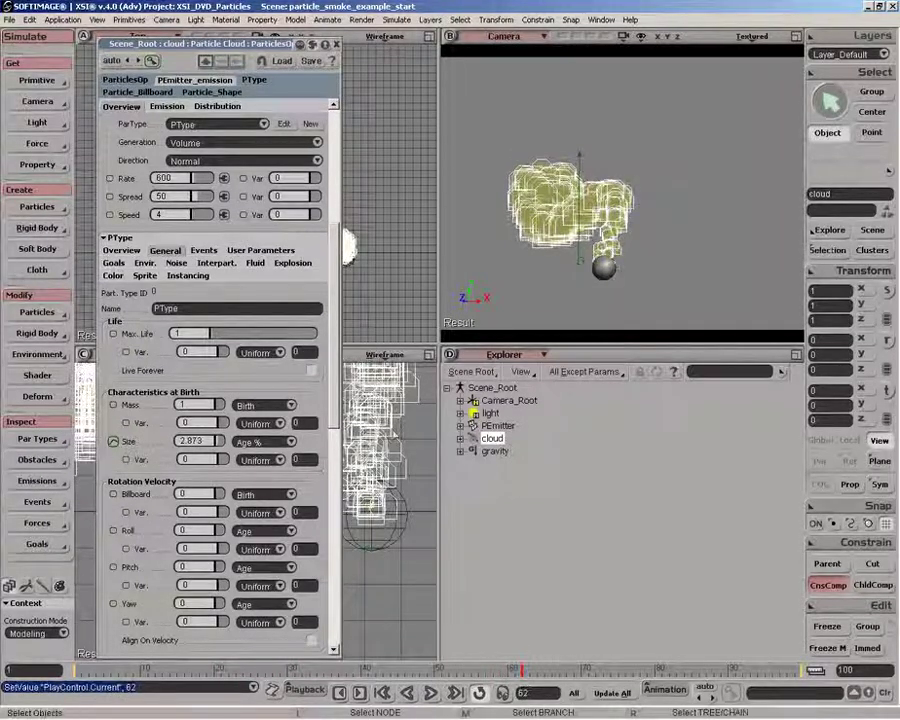
Make the PType particle alpha depend on Age %.
{"action": "left_click", "coordinate": [128, 251]}
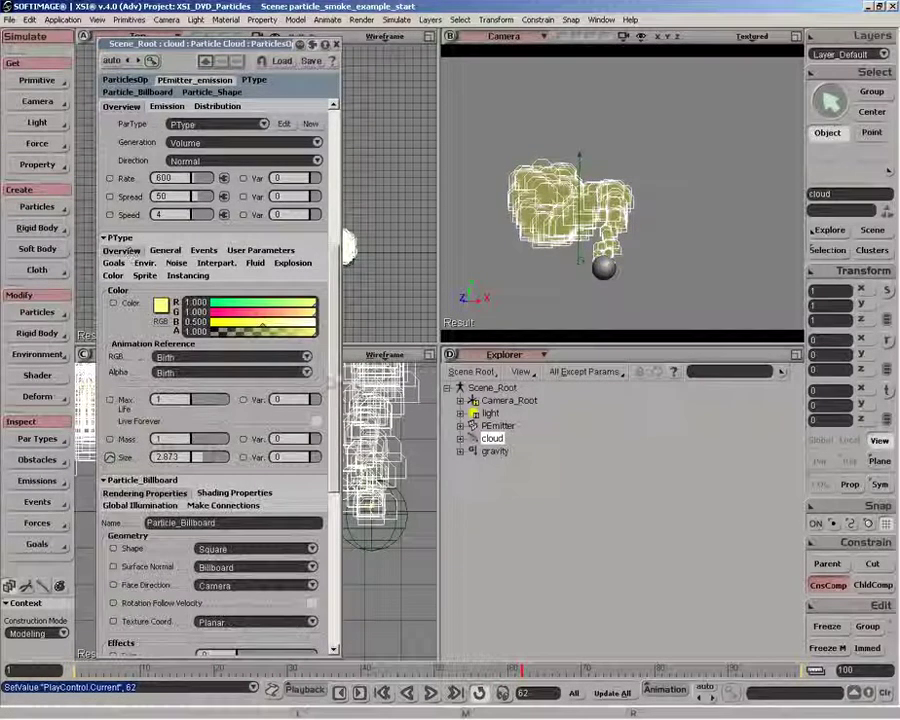
{"action": "scroll", "coordinate": [335, 345], "scroll_direction": "up", "scroll_amount": 3}
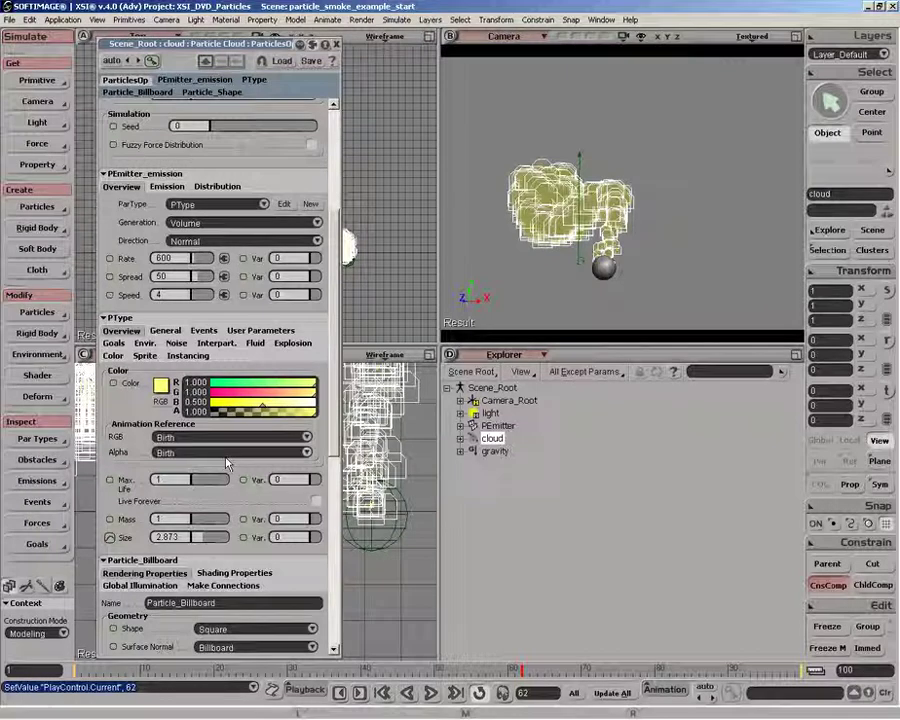
{"action": "left_click", "coordinate": [197, 454]}
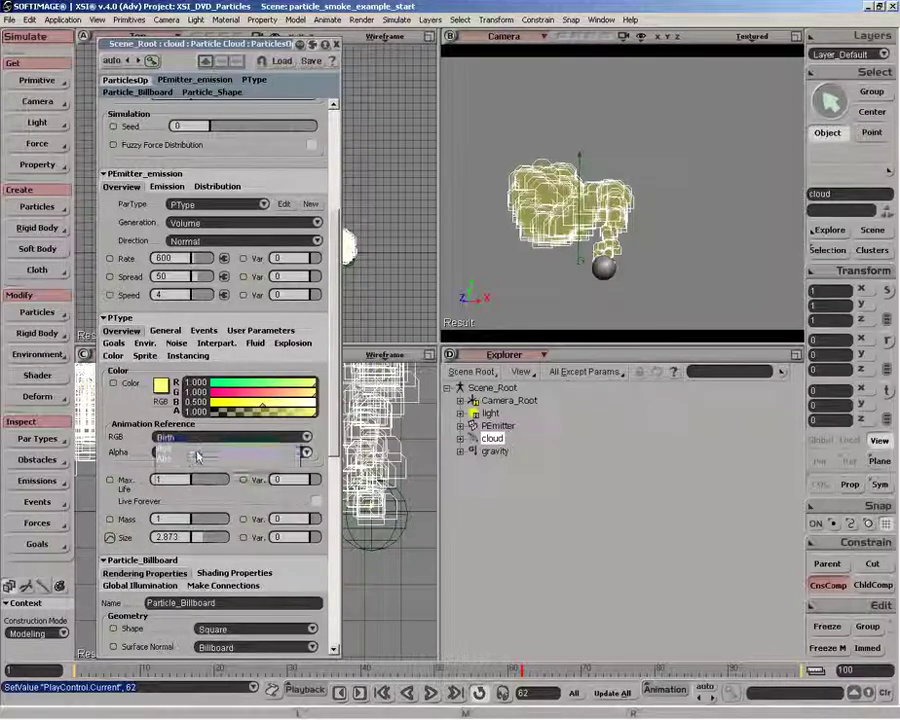
{"action": "left_click", "coordinate": [172, 481]}
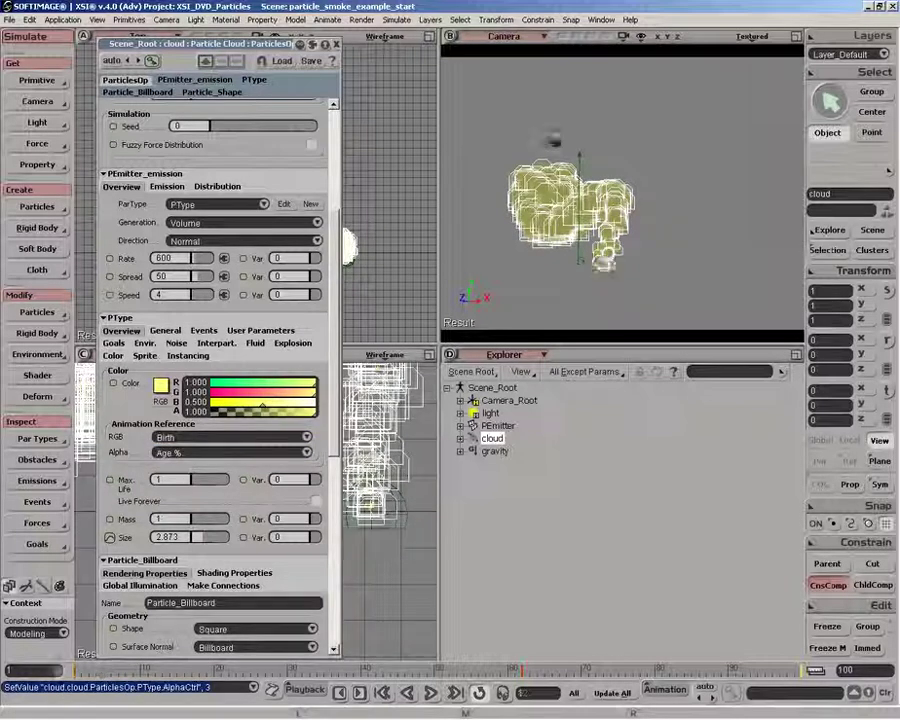
Set the particle alpha to 0.5 on frame 1.
{"action": "left_click", "coordinate": [40, 668]}
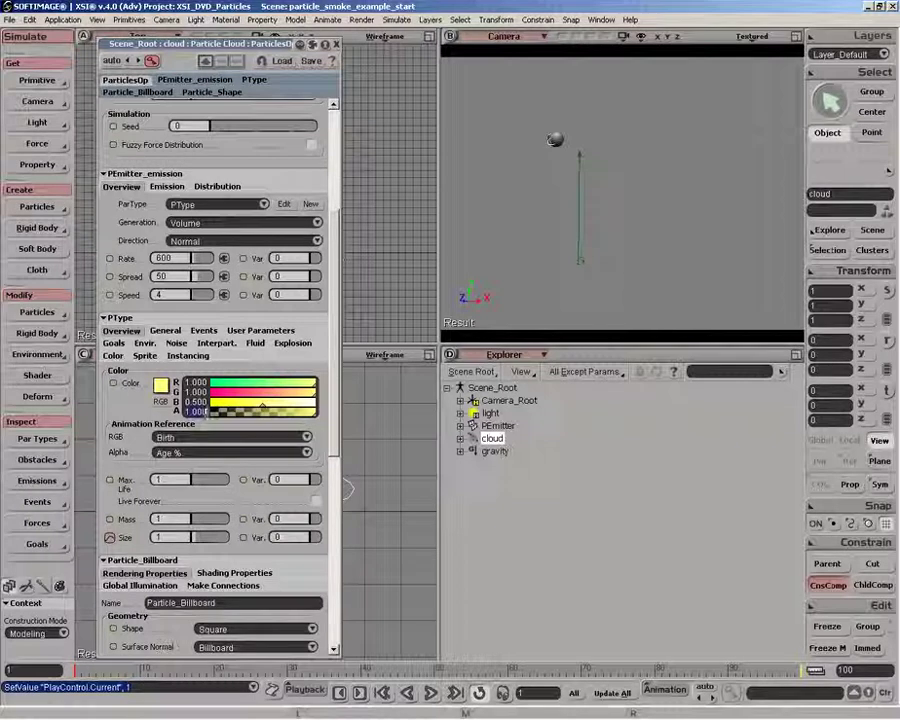
{"action": "type", "text": "5"}
{"action": "key", "text": "Return"}
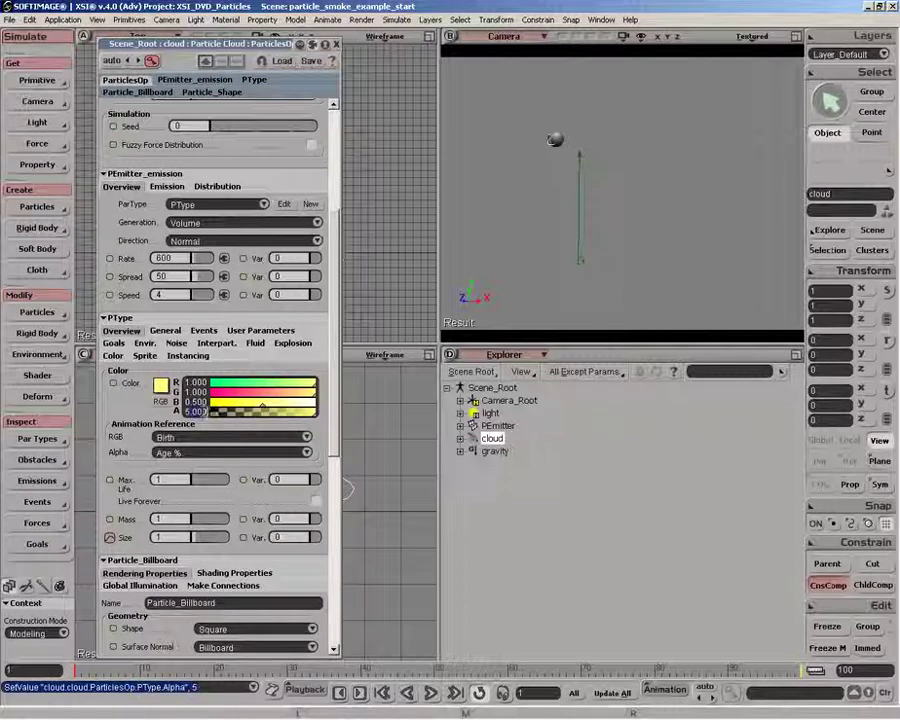
{"action": "key", "text": "BackSpace"}
{"action": "type", "text": "0.5"}
{"action": "key", "text": "Return"}
Turn the particle colour white with red 0.98 and blue 1, and key the colour and alpha on frame 1.
{"action": "left_click_drag", "start_coordinate": [262, 403], "coordinate": [318, 403]}
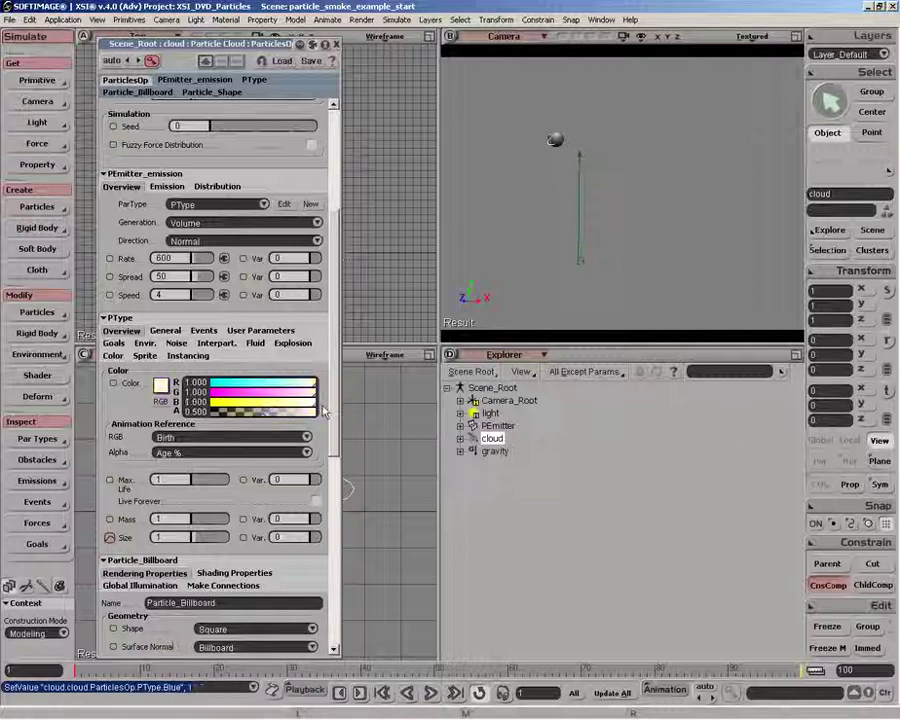
{"action": "left_click", "coordinate": [315, 386]}
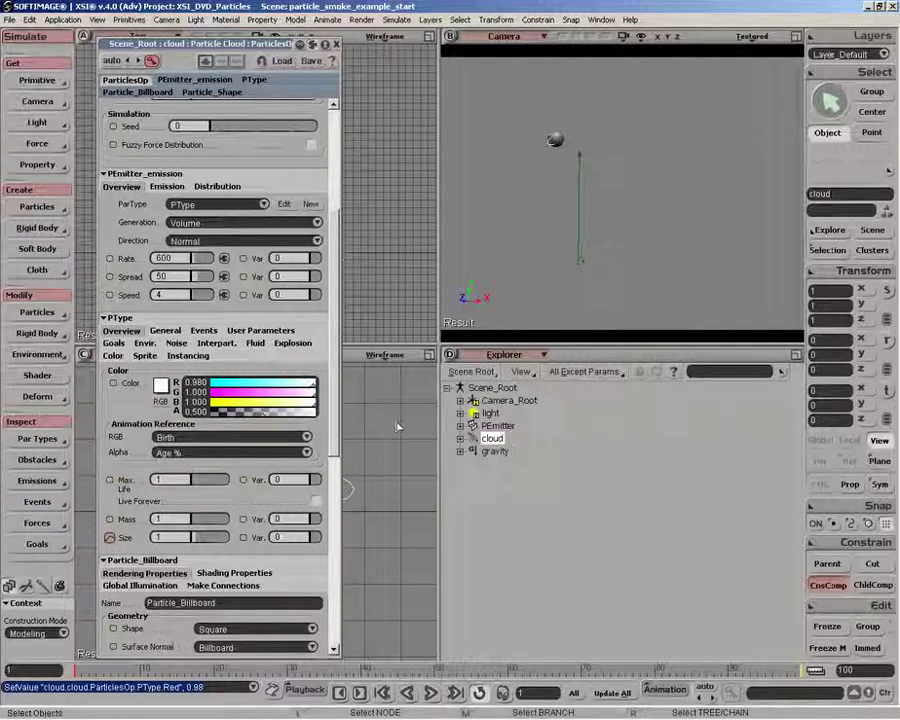
{"action": "left_click", "coordinate": [113, 384]}
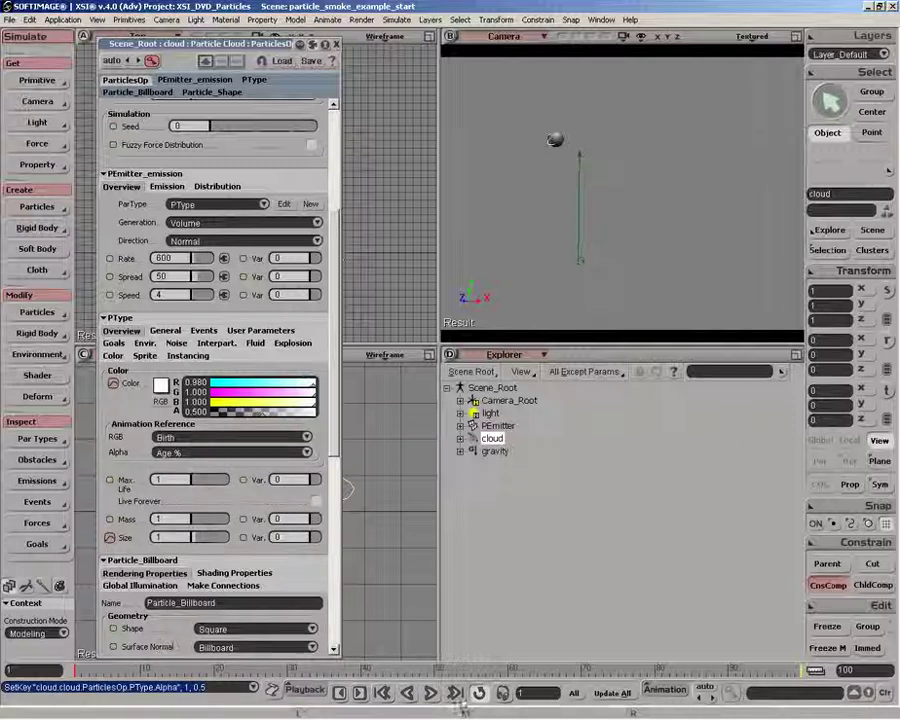
Set the particle alpha to 0 on frame 100 and key it there.
{"action": "left_click", "coordinate": [453, 692]}
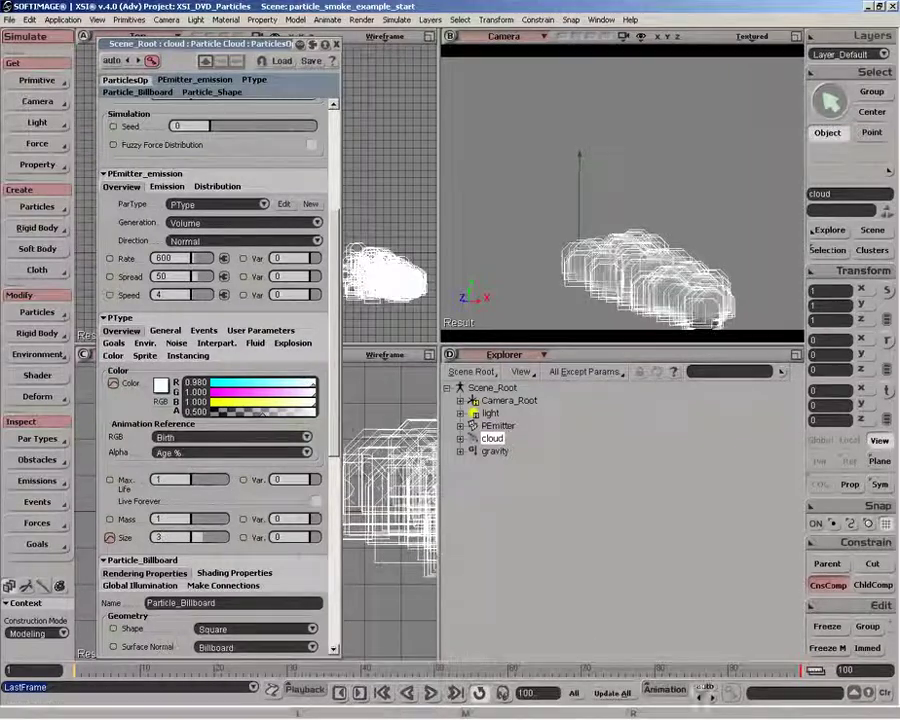
{"action": "left_click_drag", "start_coordinate": [260, 412], "coordinate": [116, 391]}
{"action": "key", "text": "k"}
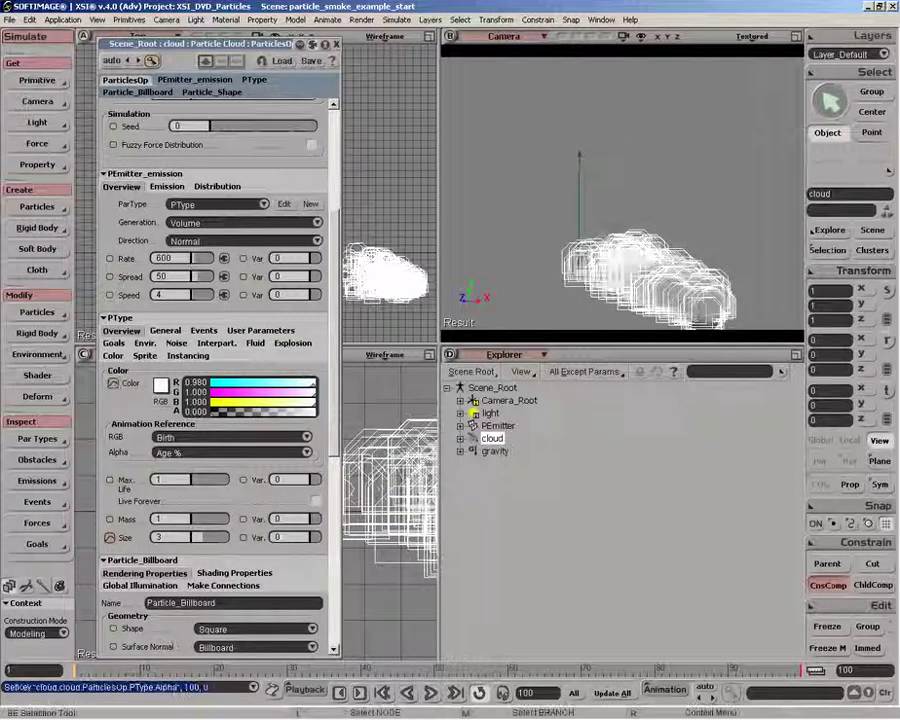
Deselect the cloud and play the simulation from frame 1 to check the fading smoke, stopping it at frame 32.
{"action": "left_click_drag", "start_coordinate": [752, 671], "coordinate": [76, 671]}
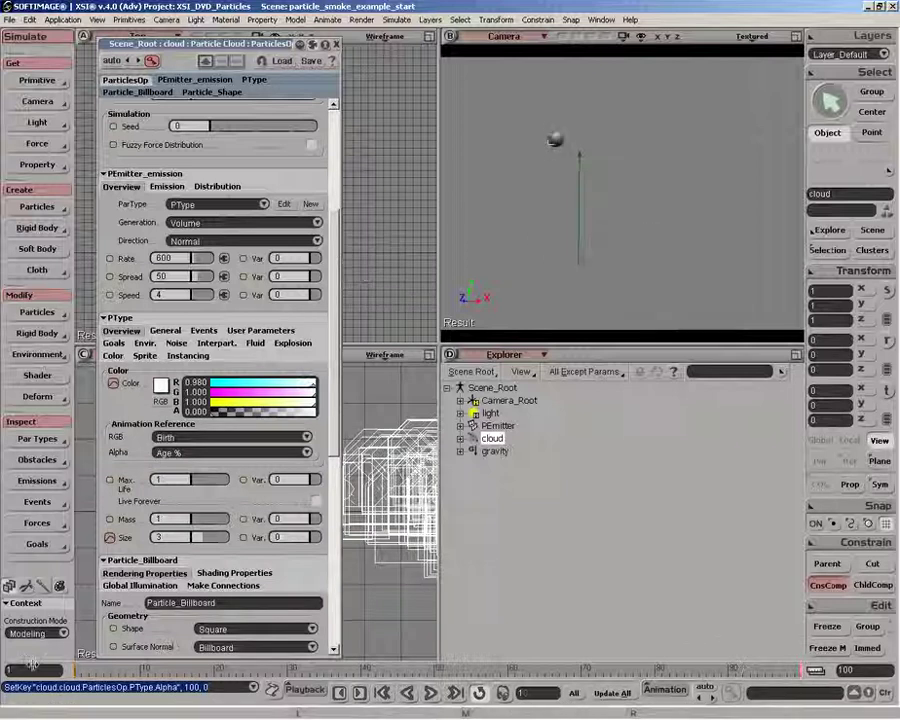
{"action": "key", "text": "space"}
{"action": "left_click", "coordinate": [524, 200]}
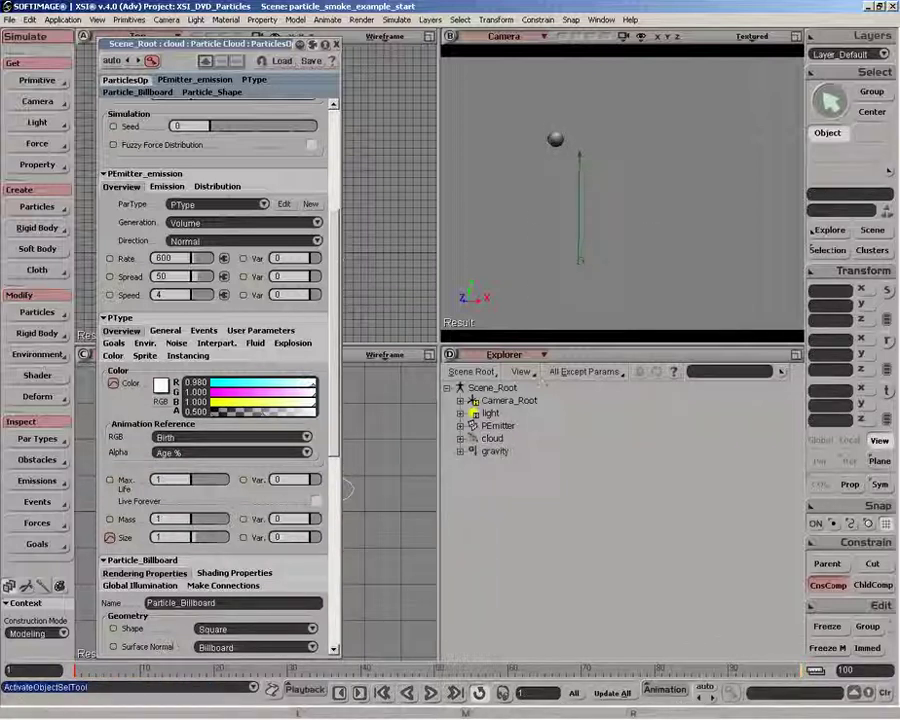
{"action": "left_click", "coordinate": [430, 693]}
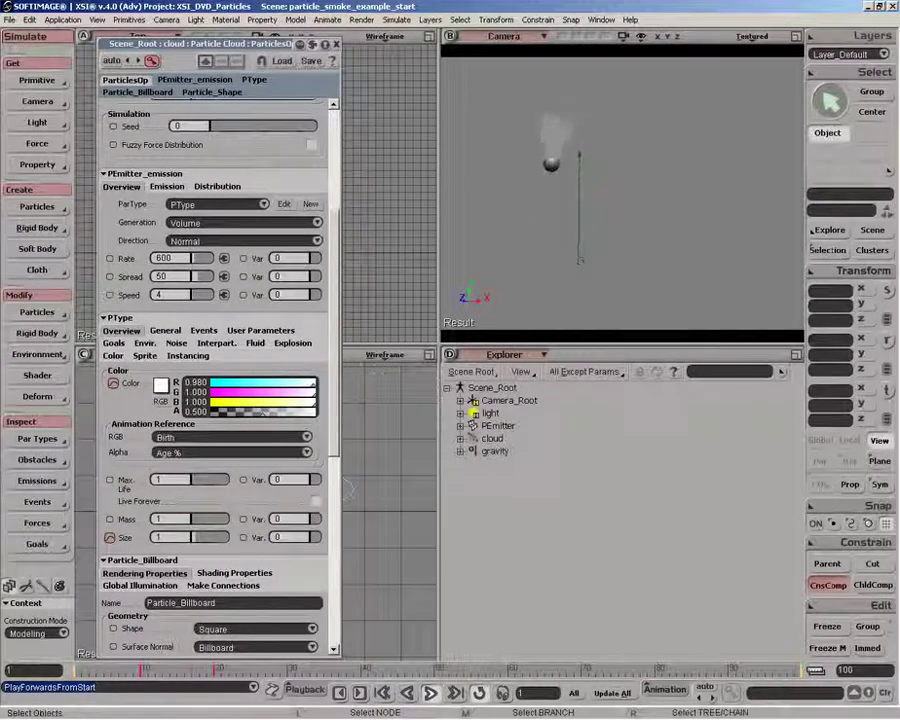
{"action": "left_click", "coordinate": [430, 693]}
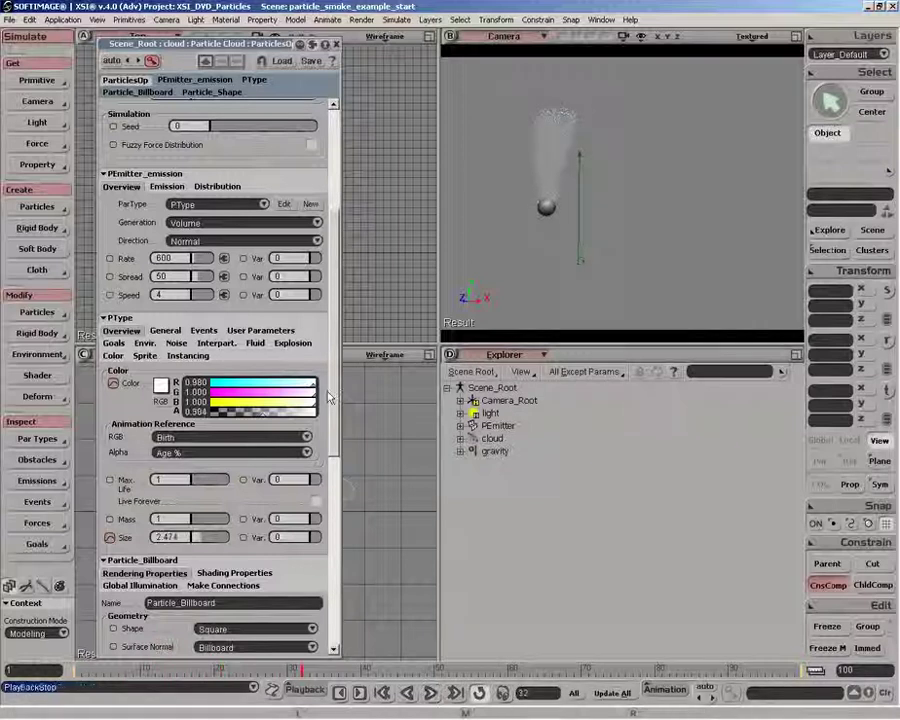
Select the cloud, play the simulation, and set the variance of PType's Billboard rotation velocity to 90.
{"action": "left_click", "coordinate": [492, 438]}
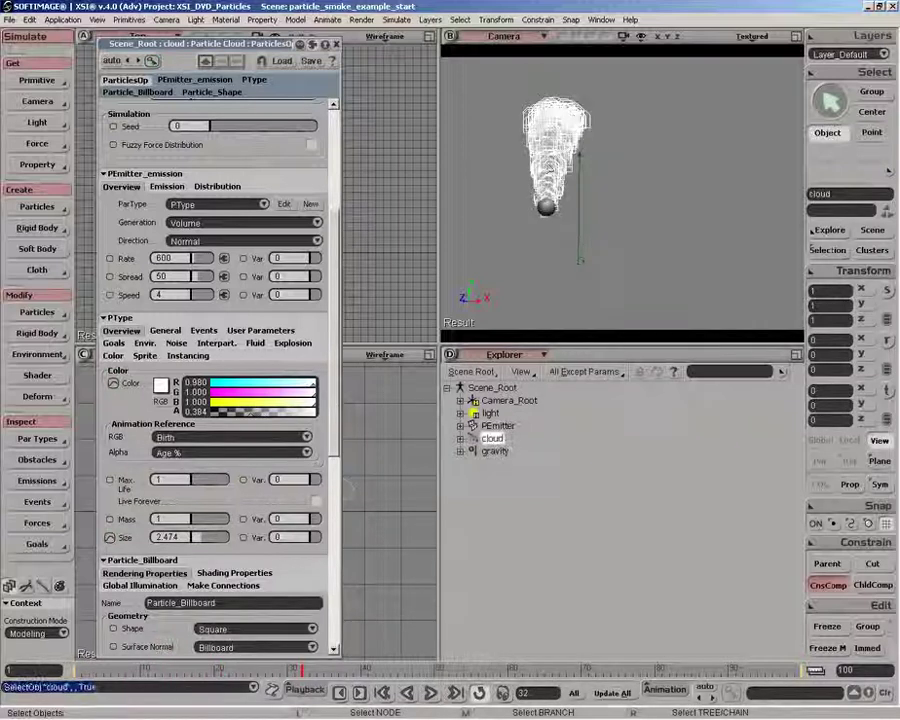
{"action": "left_click", "coordinate": [166, 331]}
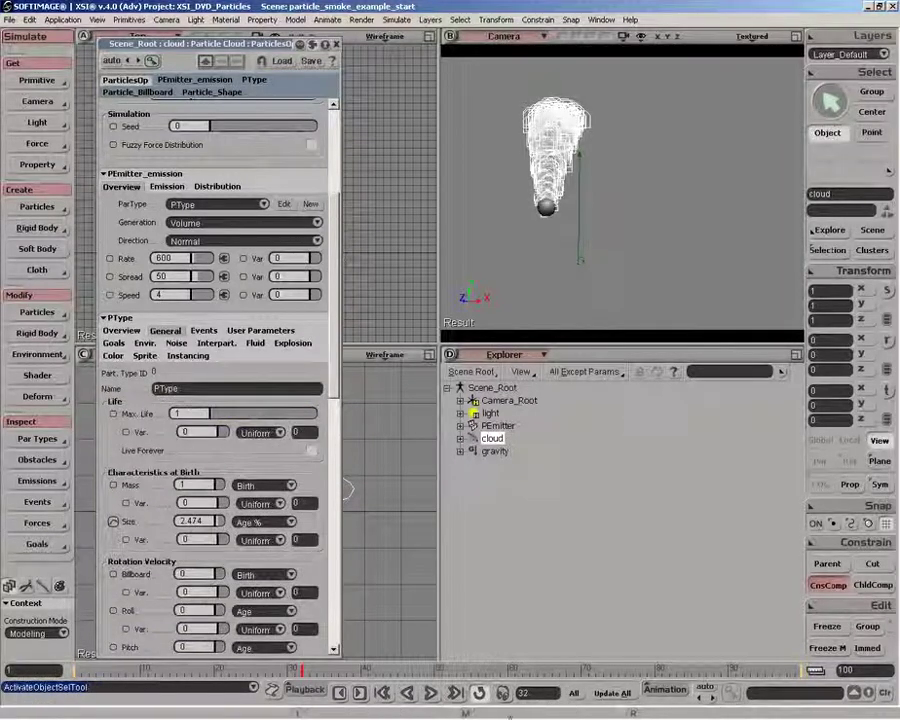
{"action": "left_click", "coordinate": [430, 693]}
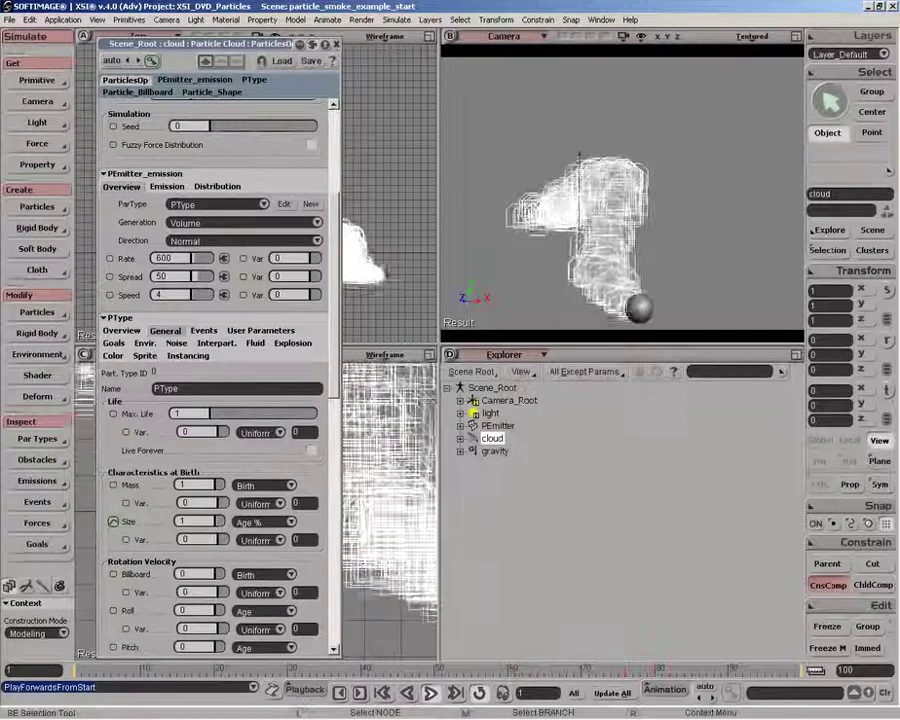
{"action": "scroll", "coordinate": [256, 388], "scroll_direction": "down", "scroll_amount": 5}
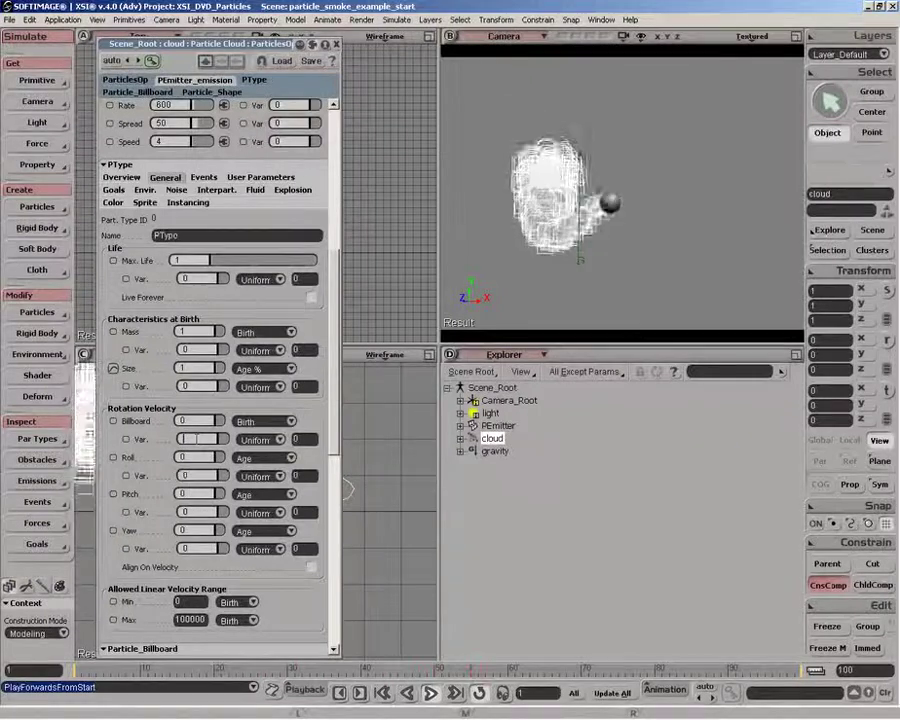
{"action": "type", "text": "90"}
{"action": "key", "text": "Return"}
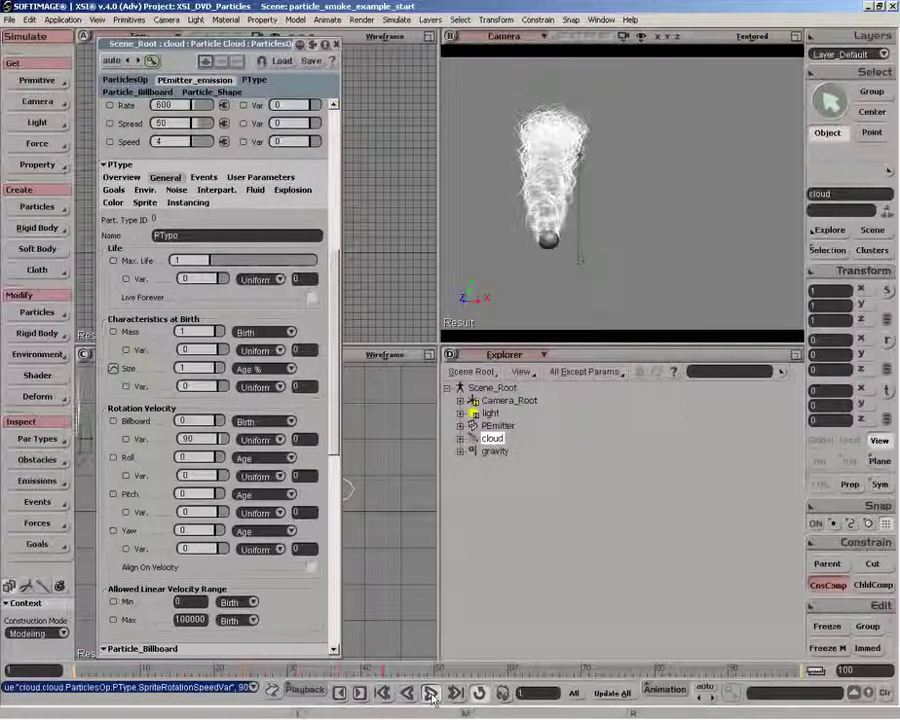
Stop the playback at frame 66 and draw a render region around the smoke and emitter in the Camera view.
{"action": "left_click", "coordinate": [432, 697]}
{"action": "key", "text": "q"}
{"action": "left_click_drag", "start_coordinate": [470, 138], "coordinate": [739, 322]}
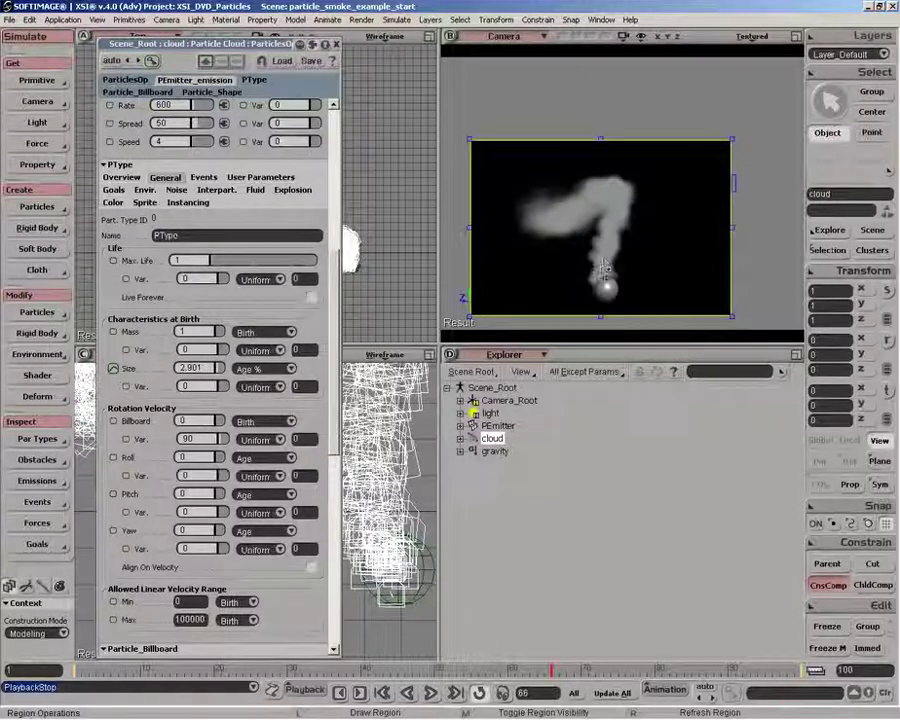
Close the cloud's properties and open the Render Tree showing the PType particle shader network.
{"action": "left_click", "coordinate": [337, 45]}
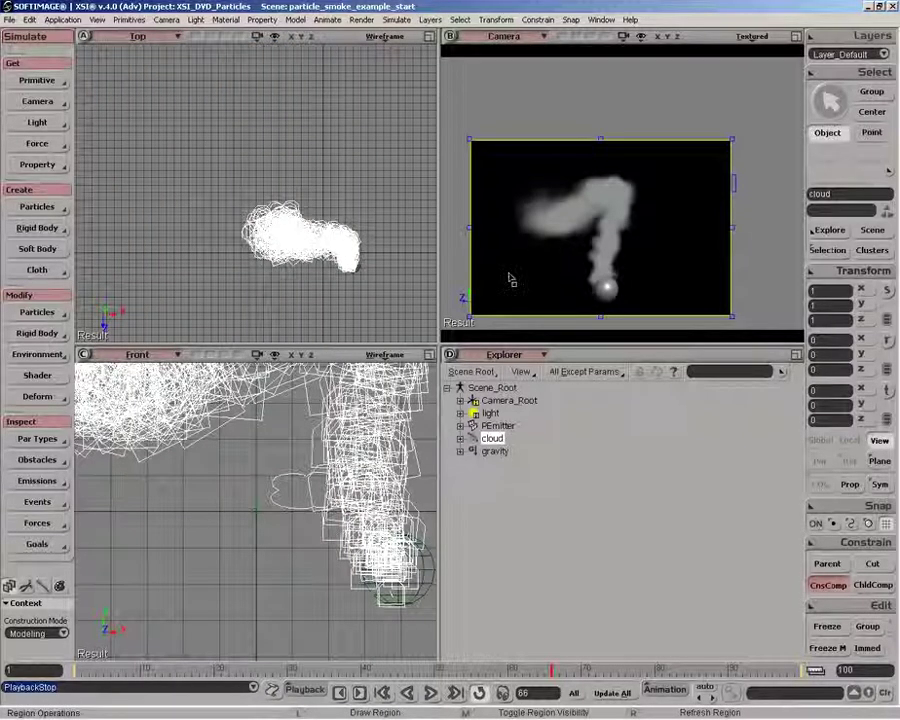
{"action": "key", "text": "7"}
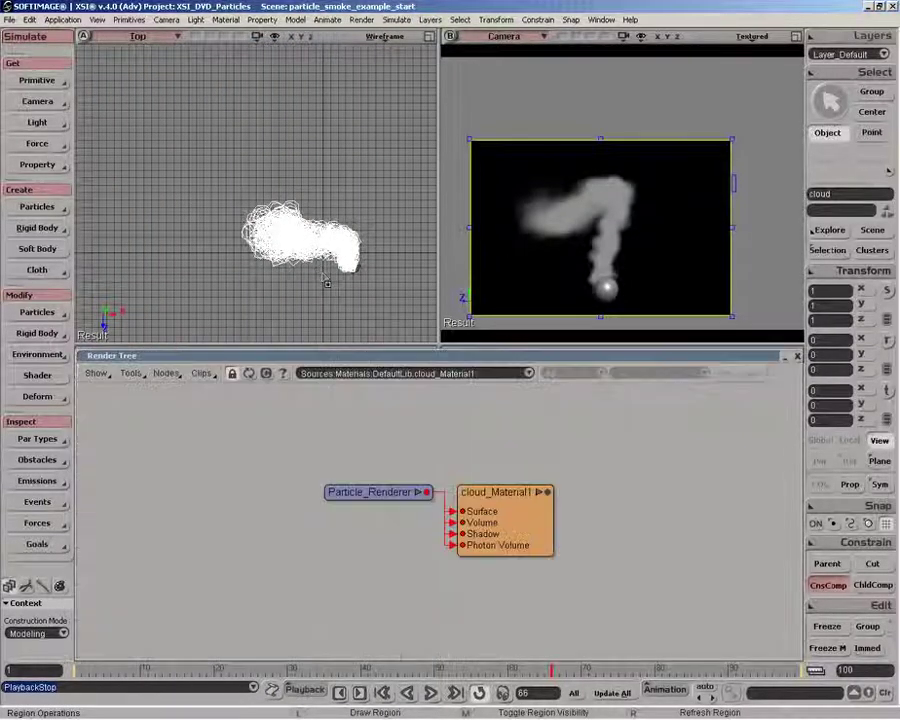
{"action": "left_click", "coordinate": [343, 372]}
{"action": "left_click", "coordinate": [345, 384]}
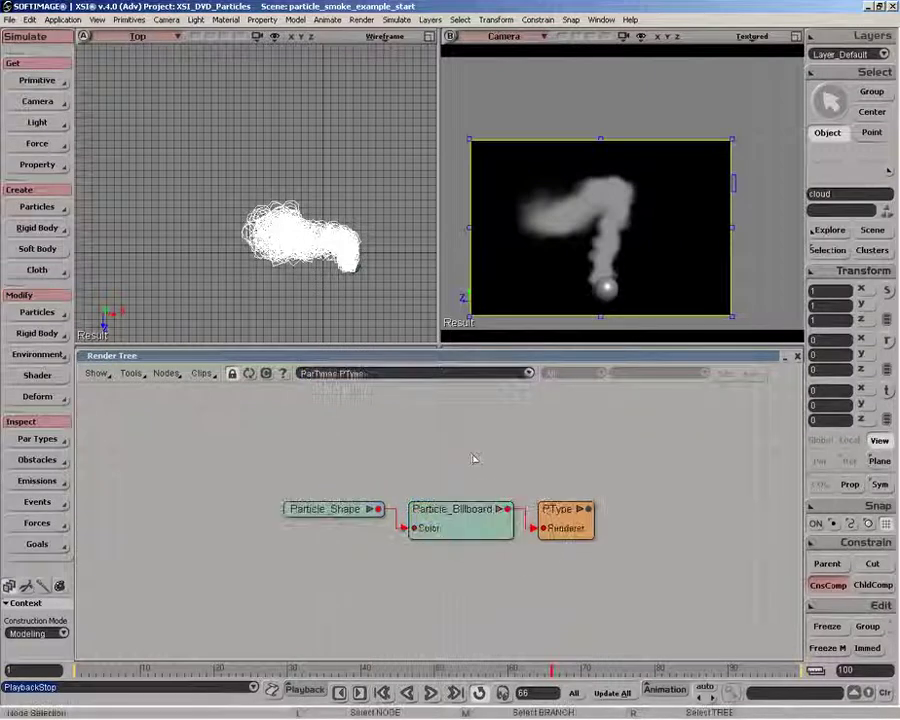
Spread the PType, Particle_Billboard and Particle_Shape nodes apart in the PType render tree.
{"action": "left_click_drag", "start_coordinate": [585, 527], "coordinate": [588, 524]}
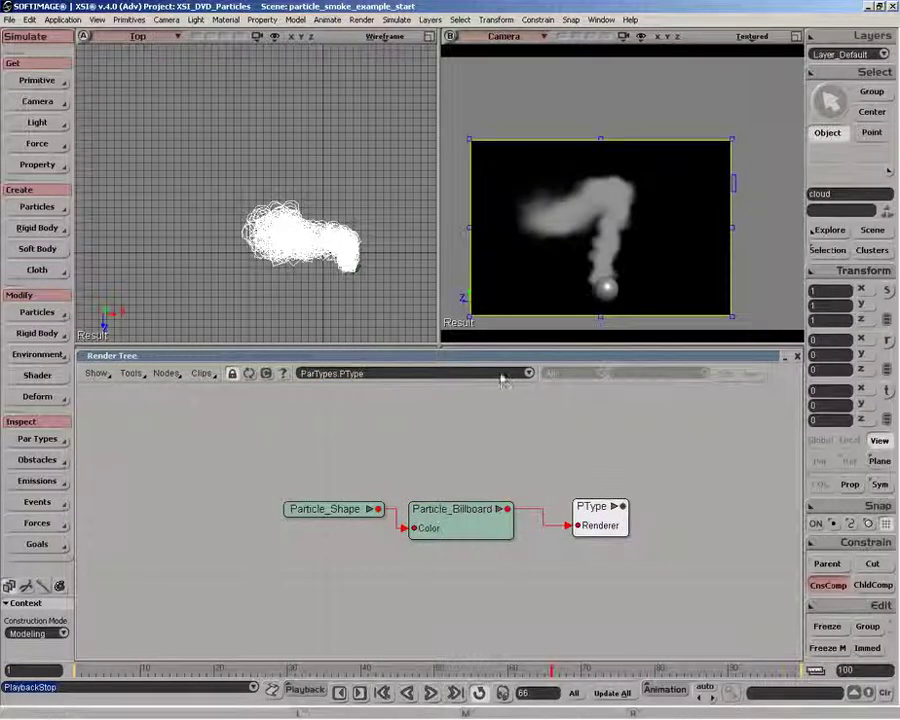
{"action": "mouse_move", "coordinate": [530, 358]}
{"action": "left_mouse_down"}
{"action": "mouse_move", "coordinate": [530, 530]}
{"action": "mouse_move", "coordinate": [523, 357]}
{"action": "left_mouse_up"}
{"action": "left_click", "coordinate": [522, 372]}
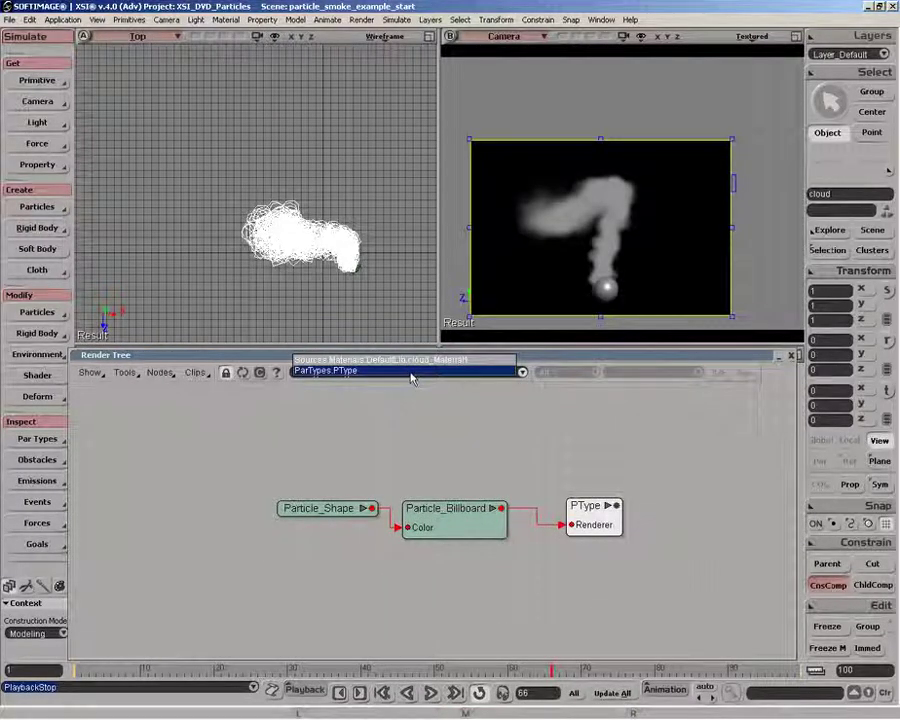
{"action": "left_click", "coordinate": [411, 372]}
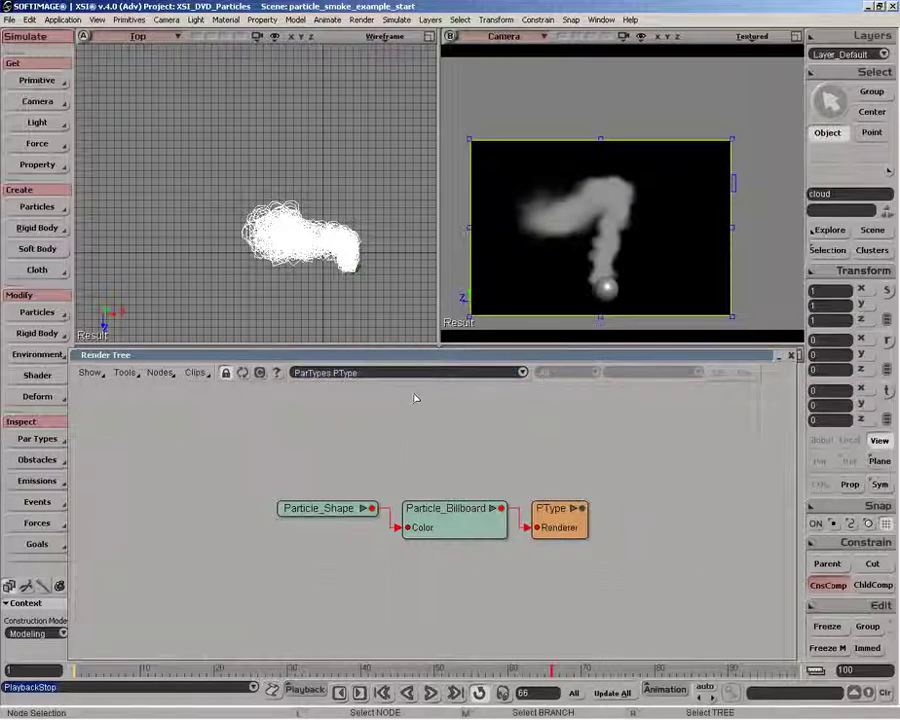
{"action": "left_click_drag", "start_coordinate": [555, 525], "coordinate": [636, 522]}
{"action": "left_click_drag", "start_coordinate": [449, 523], "coordinate": [468, 533]}
{"action": "left_click_drag", "start_coordinate": [318, 512], "coordinate": [215, 537]}
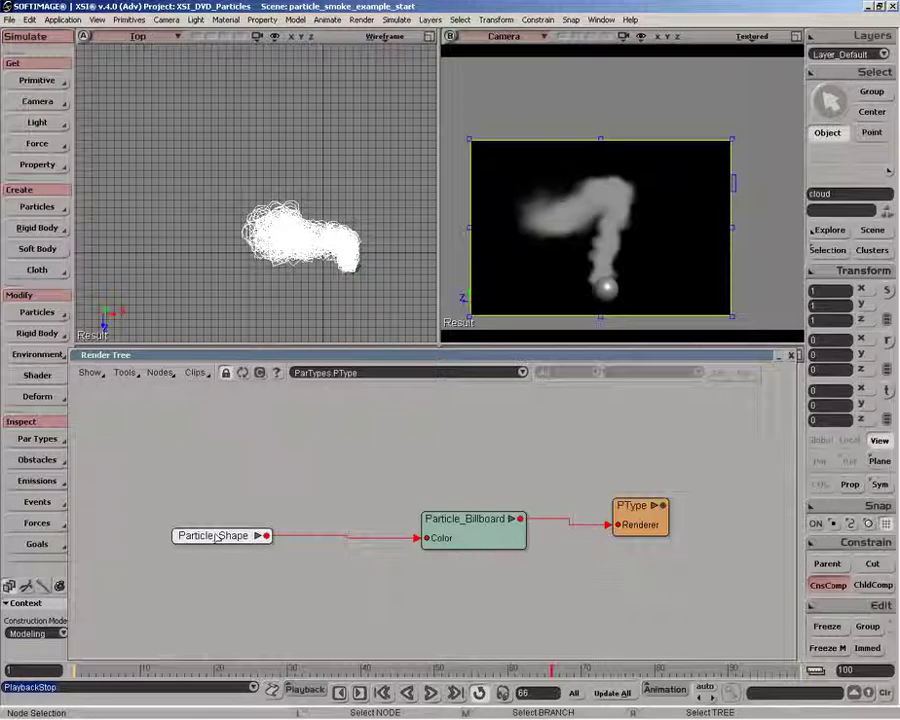
Inspect the Particle_Renderer node's settings in the cloud_Material1 tree and return to the PType tree.
{"action": "left_click", "coordinate": [446, 374]}
{"action": "left_click", "coordinate": [400, 362]}
{"action": "left_click_drag", "start_coordinate": [386, 495], "coordinate": [310, 521]}
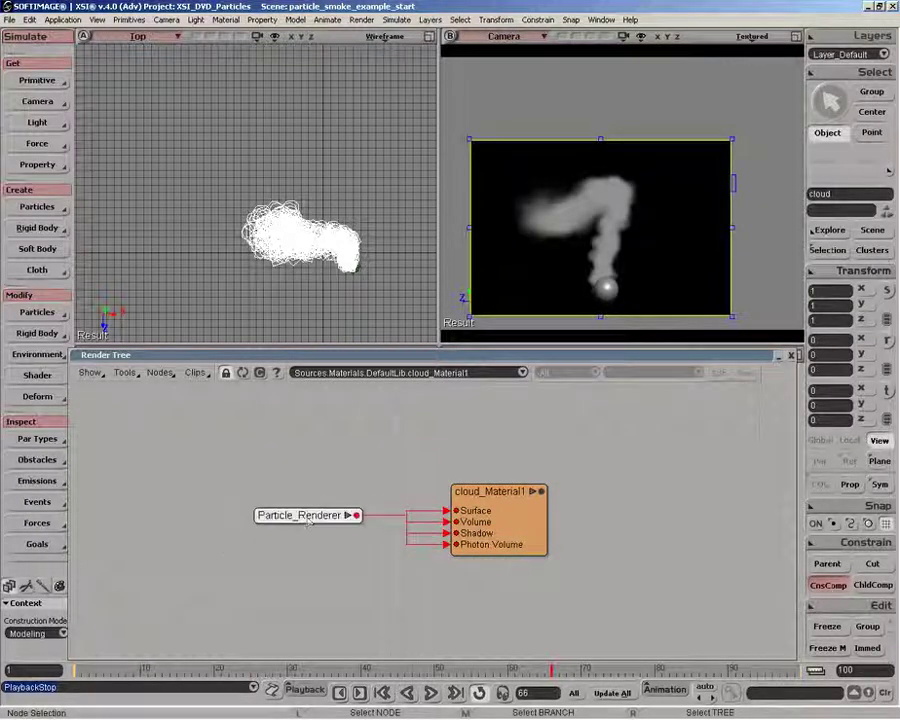
{"action": "double_click", "coordinate": [340, 517]}
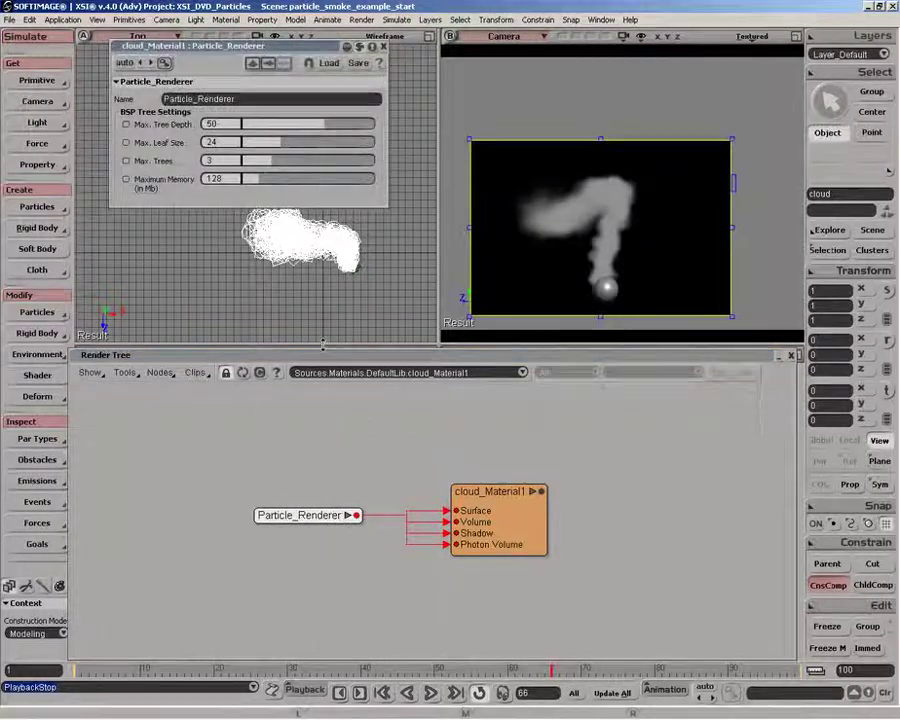
{"action": "left_click", "coordinate": [383, 47]}
{"action": "left_click", "coordinate": [428, 372]}
{"action": "left_click", "coordinate": [392, 380]}
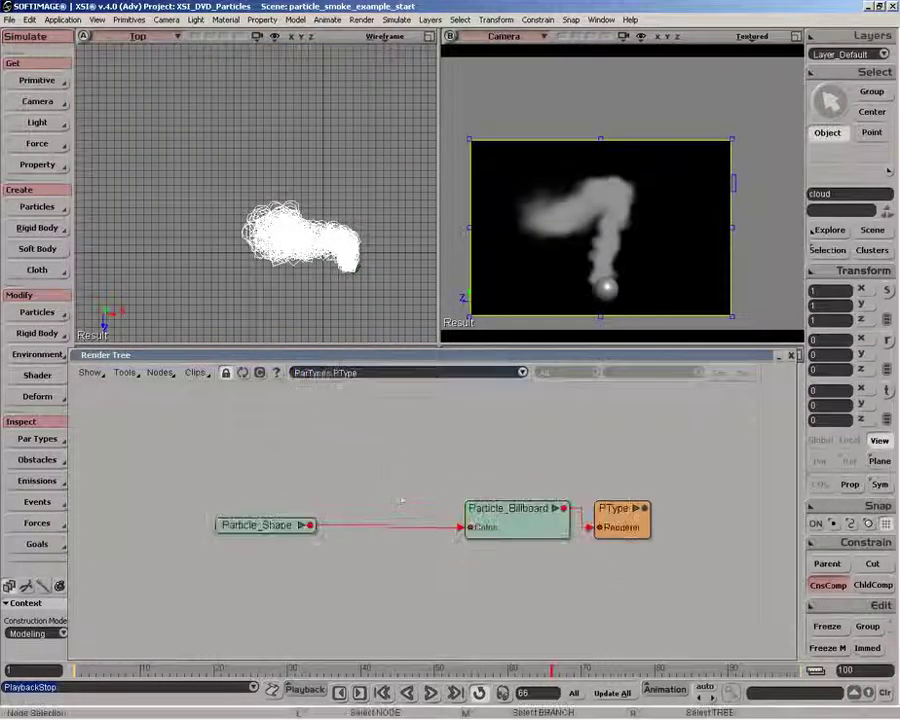
Tidy the Particle_Billboard and PType nodes, open Particle_Billboard's properties and set its Surface Normal to Spherical.
{"action": "left_click_drag", "start_coordinate": [476, 524], "coordinate": [426, 536]}
{"action": "left_click_drag", "start_coordinate": [634, 510], "coordinate": [588, 511]}
{"action": "left_click", "coordinate": [443, 524]}
{"action": "double_click", "coordinate": [443, 524]}
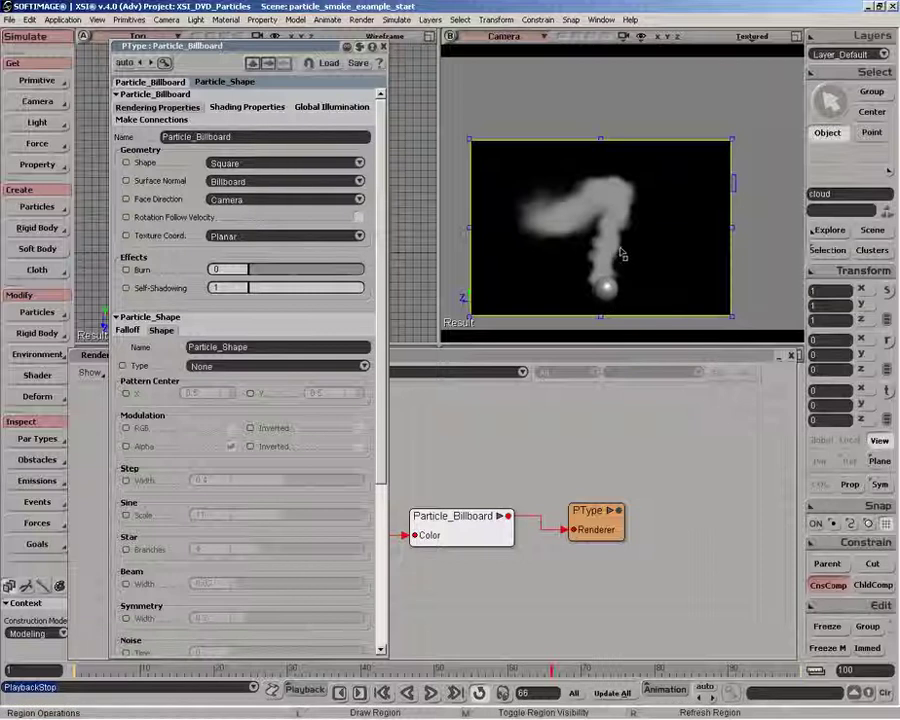
{"action": "left_click", "coordinate": [301, 188]}
{"action": "left_click", "coordinate": [288, 192]}
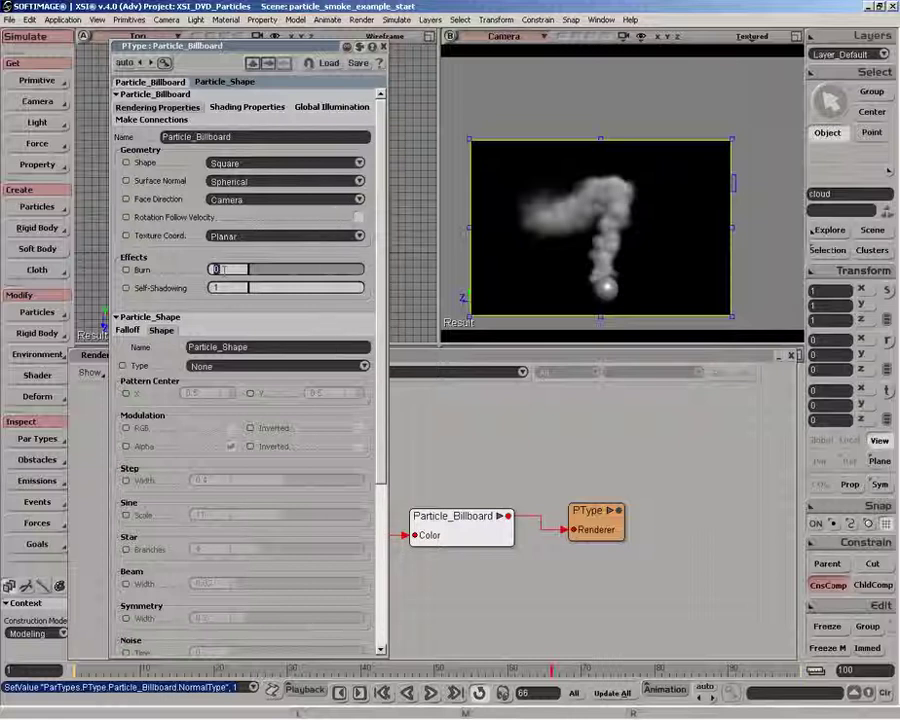
Play the simulation, stop it at frame 68 and redraw the render region around the smoke and emitter in the Camera view.
{"action": "key", "text": "q"}
{"action": "middle_click", "coordinate": [447, 267]}
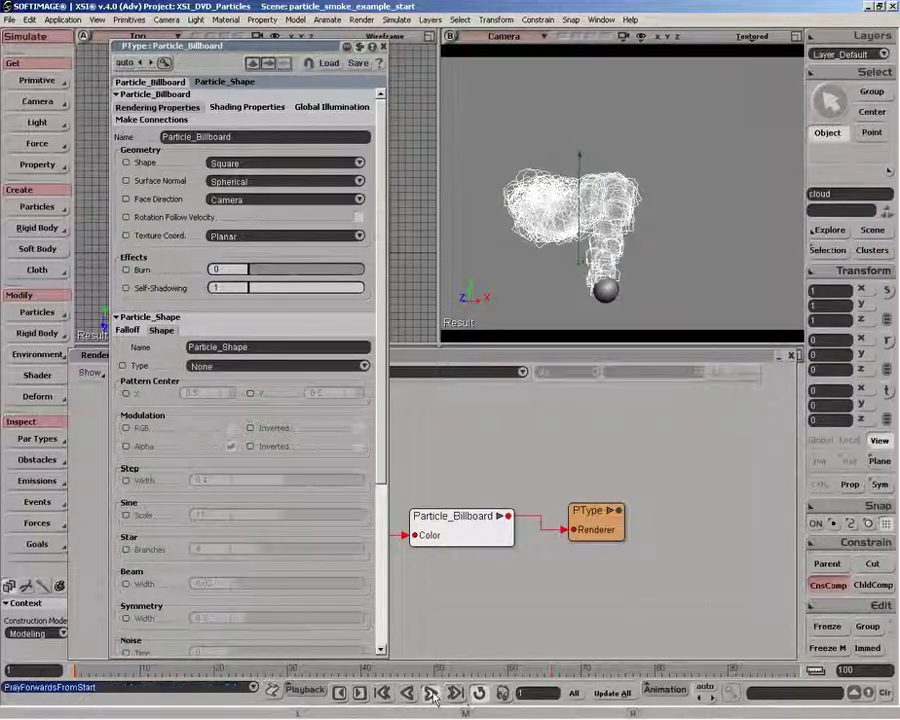
{"action": "left_click", "coordinate": [431, 692]}
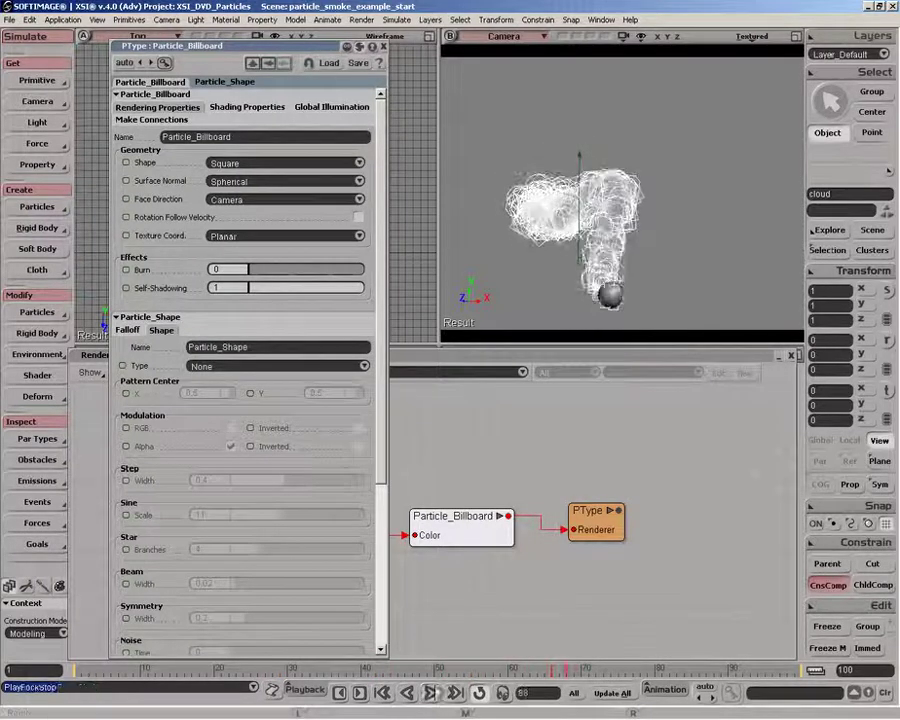
{"action": "left_click", "coordinate": [431, 692]}
{"action": "left_click_drag", "start_coordinate": [468, 129], "coordinate": [700, 316]}
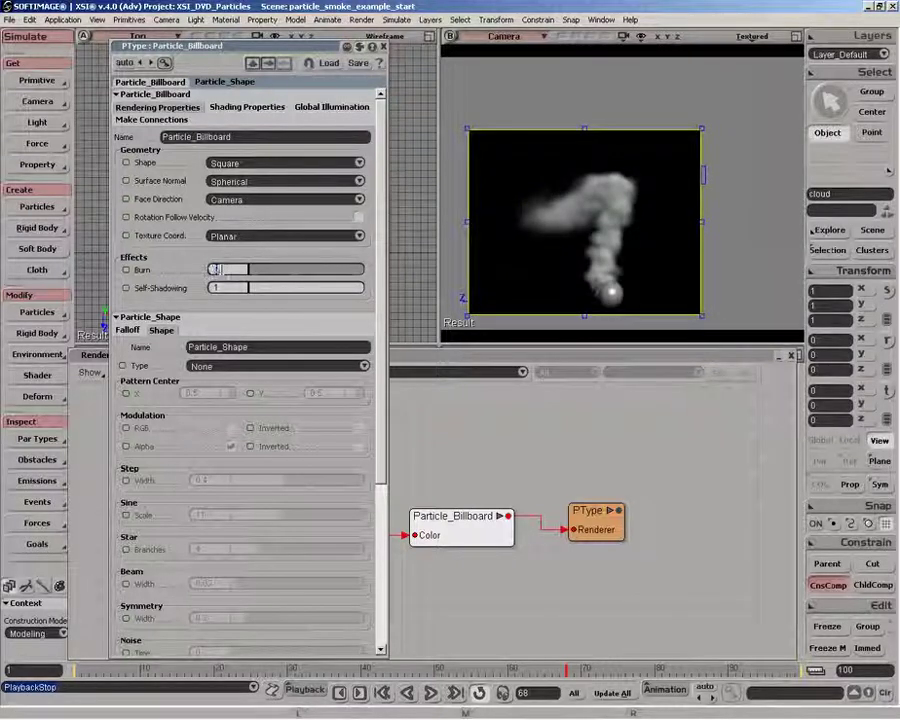
Set the billboard's Burn to 0.257 and the Particle_Shape pattern type to Turbulence.
{"action": "left_click_drag", "start_coordinate": [221, 270], "coordinate": [222, 270]}
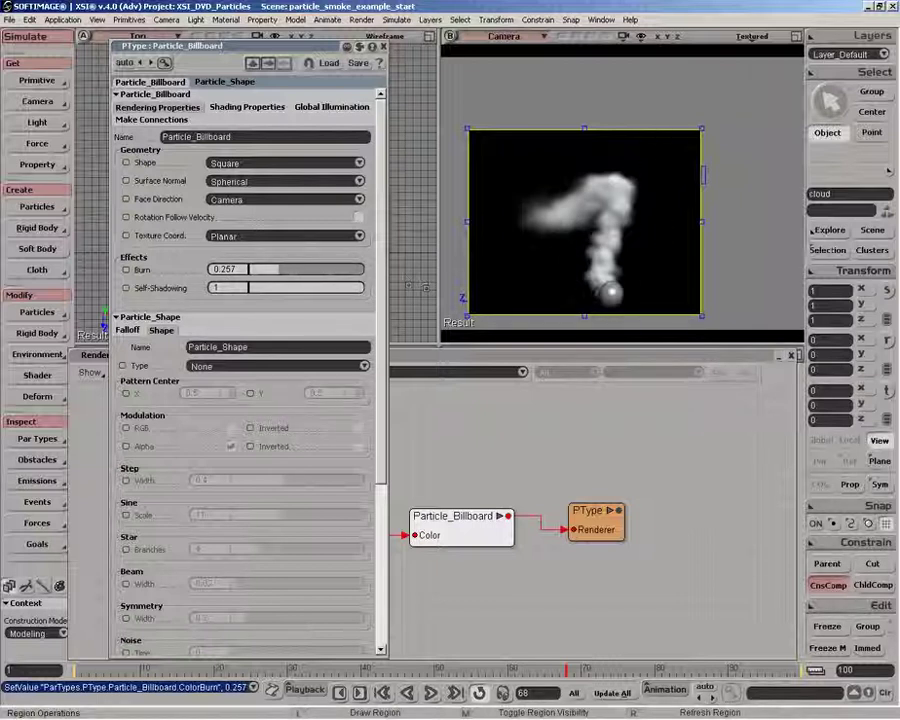
{"action": "scroll", "coordinate": [270, 182], "scroll_direction": "down", "scroll_amount": 3}
{"action": "scroll", "coordinate": [250, 370], "scroll_direction": "down", "scroll_amount": 3}
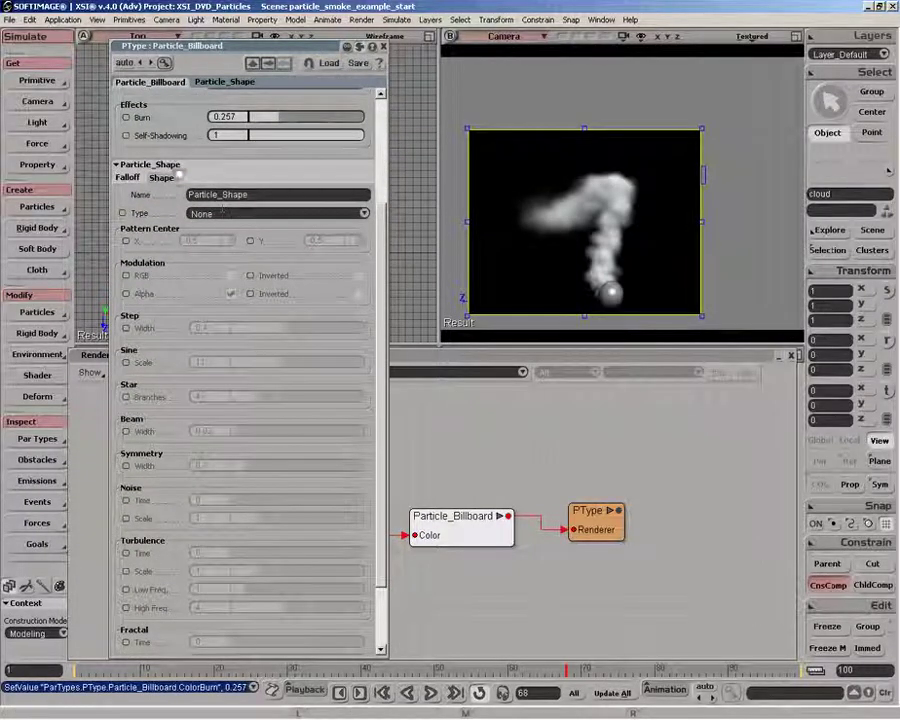
{"action": "left_click", "coordinate": [241, 212]}
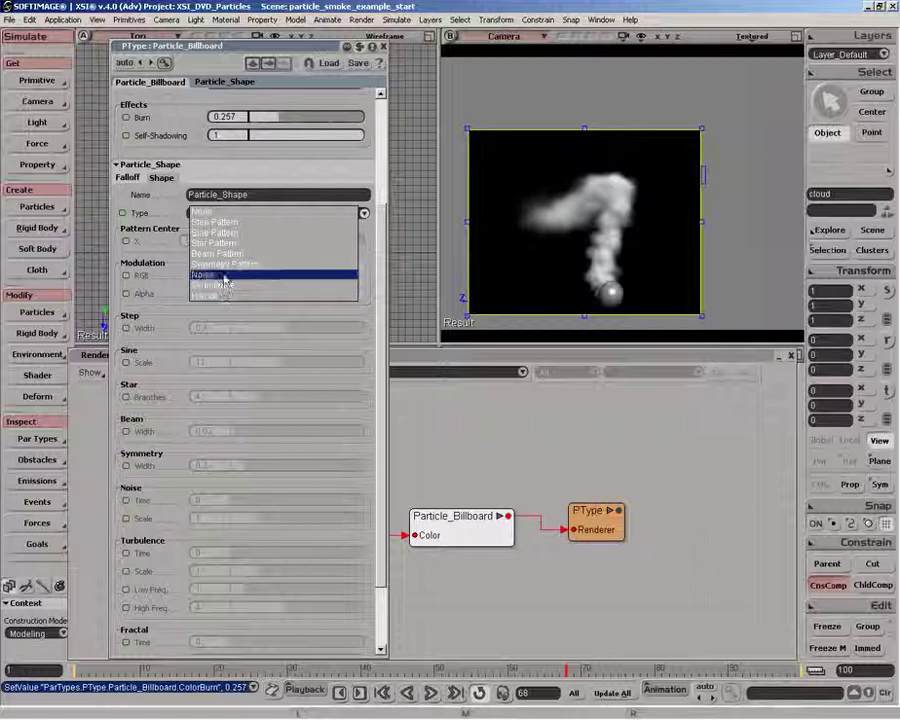
{"action": "left_click", "coordinate": [222, 285]}
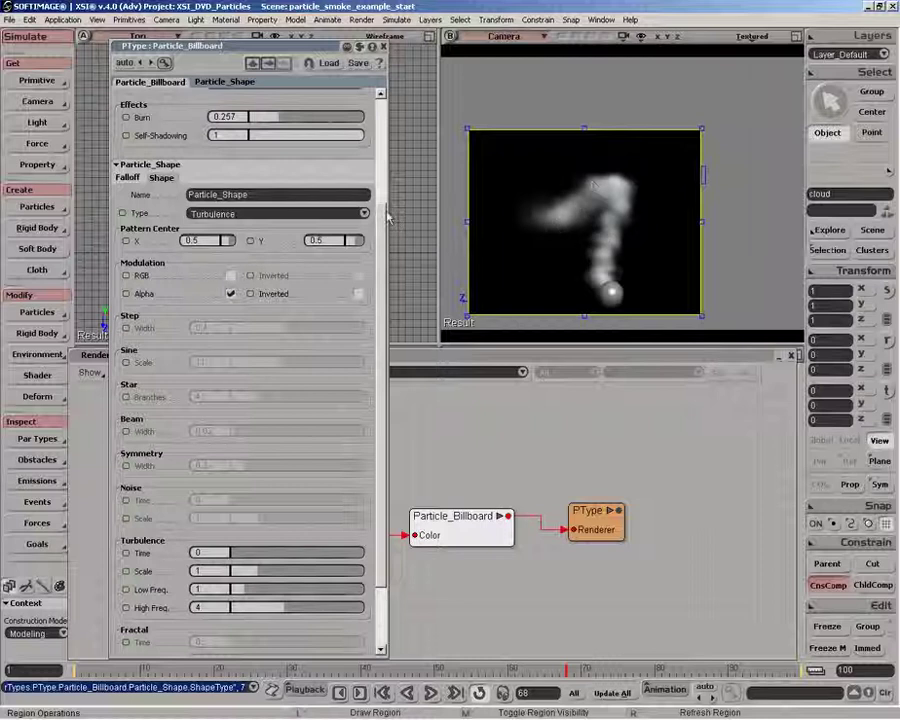
Try Turbulence Scale values of 3.8 and 6 for the particle shape.
{"action": "scroll", "coordinate": [347, 505], "scroll_direction": "down", "scroll_amount": 3}
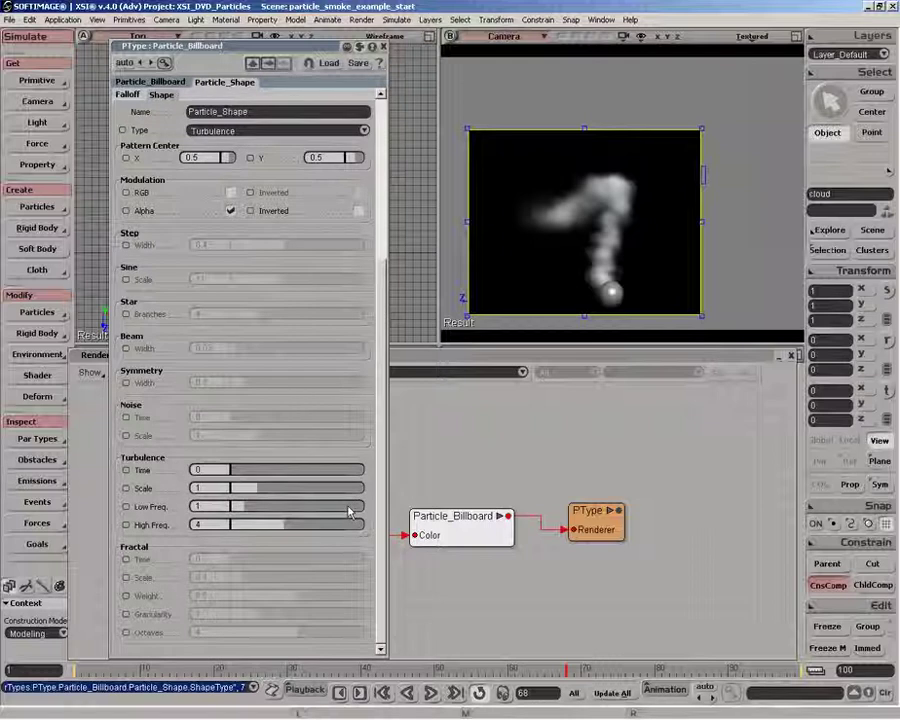
{"action": "left_click", "coordinate": [198, 488]}
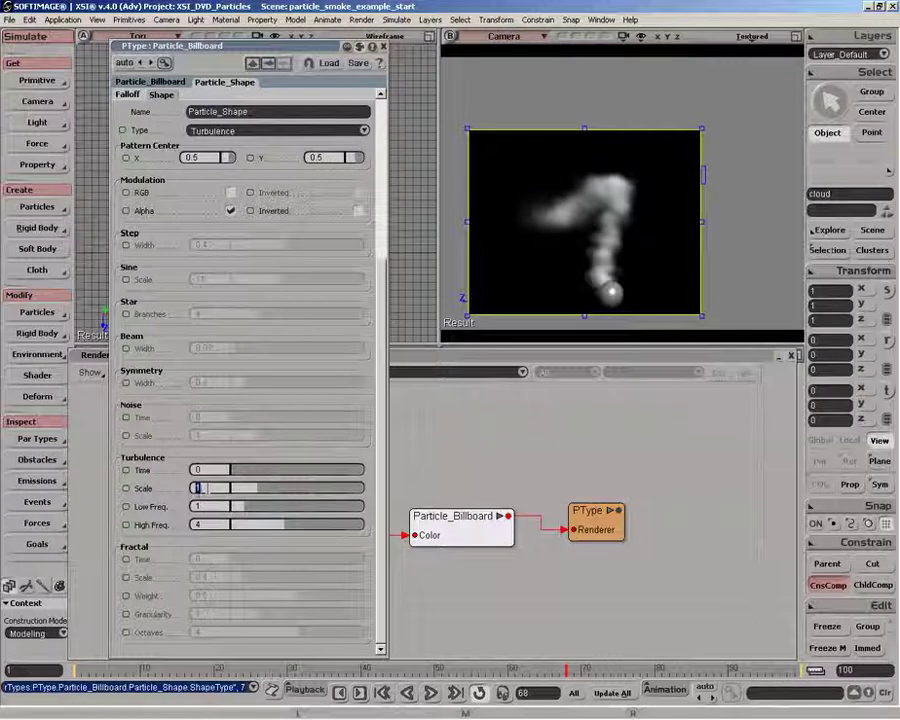
{"action": "key", "text": "BackSpace"}
{"action": "type", "text": "3.8"}
{"action": "key", "text": "Return"}
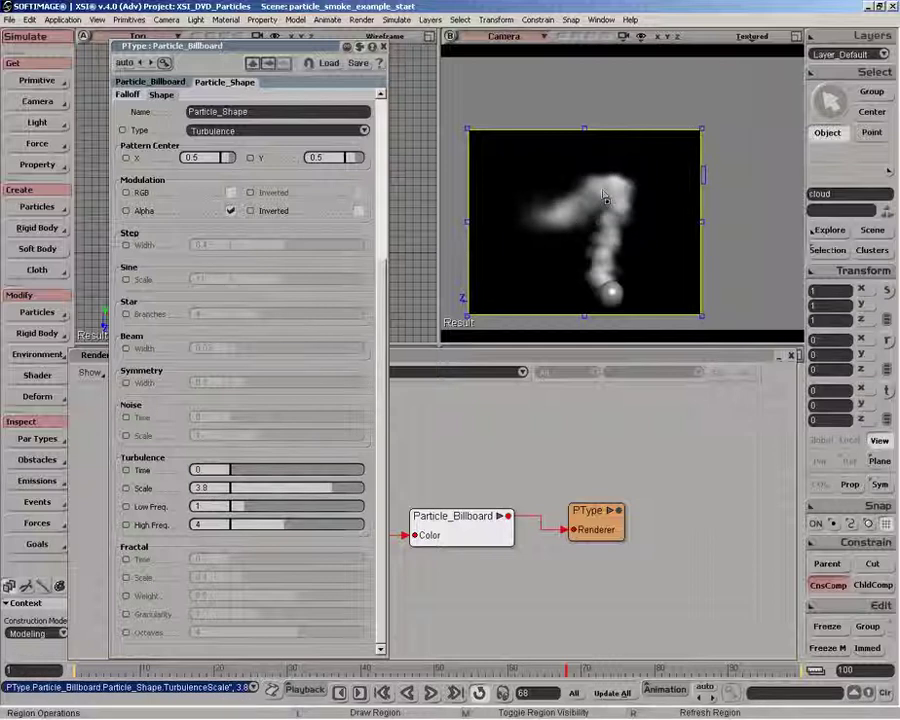
{"action": "left_click", "coordinate": [211, 488]}
{"action": "type", "text": "6"}
{"action": "key", "text": "Return"}
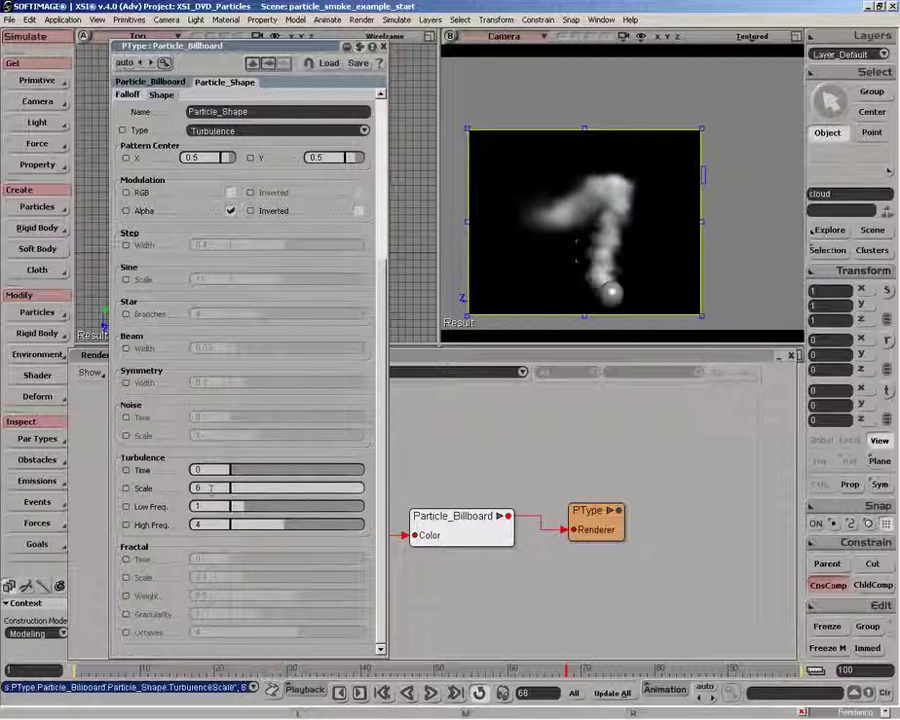
Set the particle shape's Turbulence Scale to 4, Low Freq. to 1.6 and High Freq. to 6.4.
{"action": "left_click", "coordinate": [211, 489]}
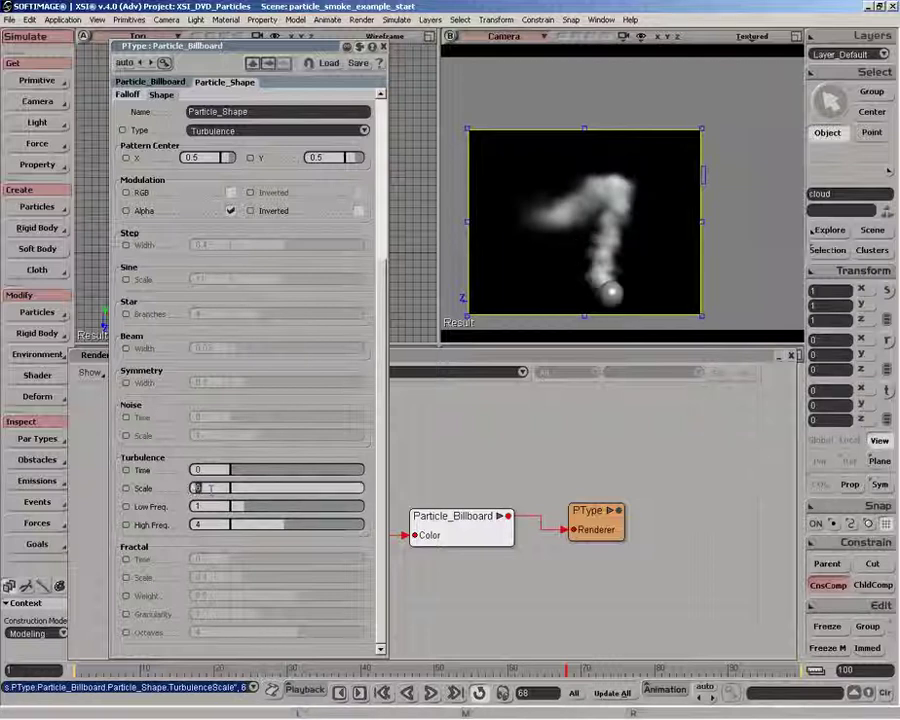
{"action": "type", "text": "4."}
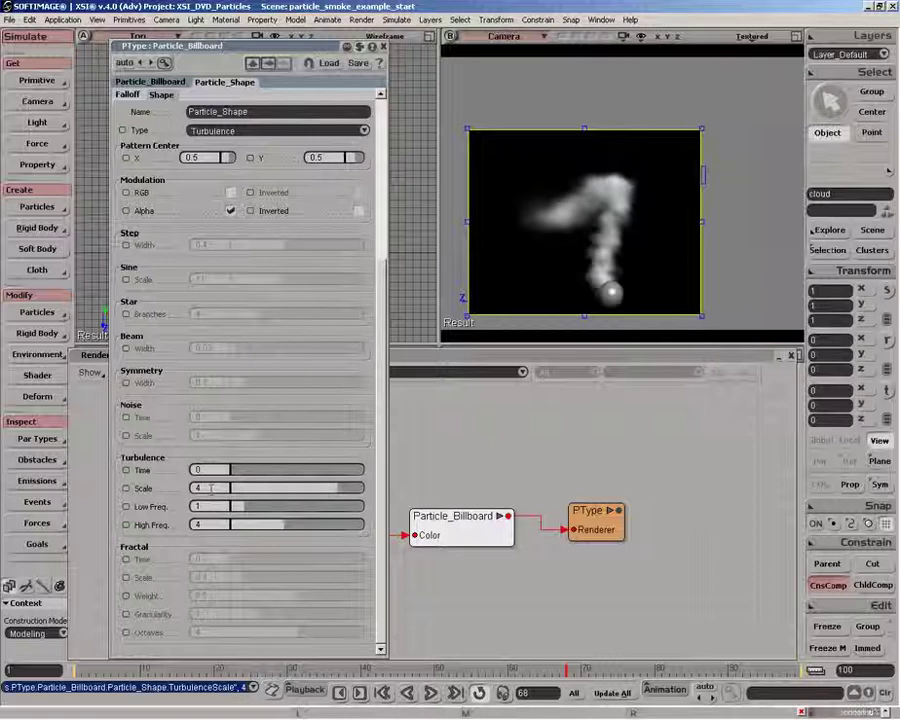
{"action": "left_click", "coordinate": [199, 506]}
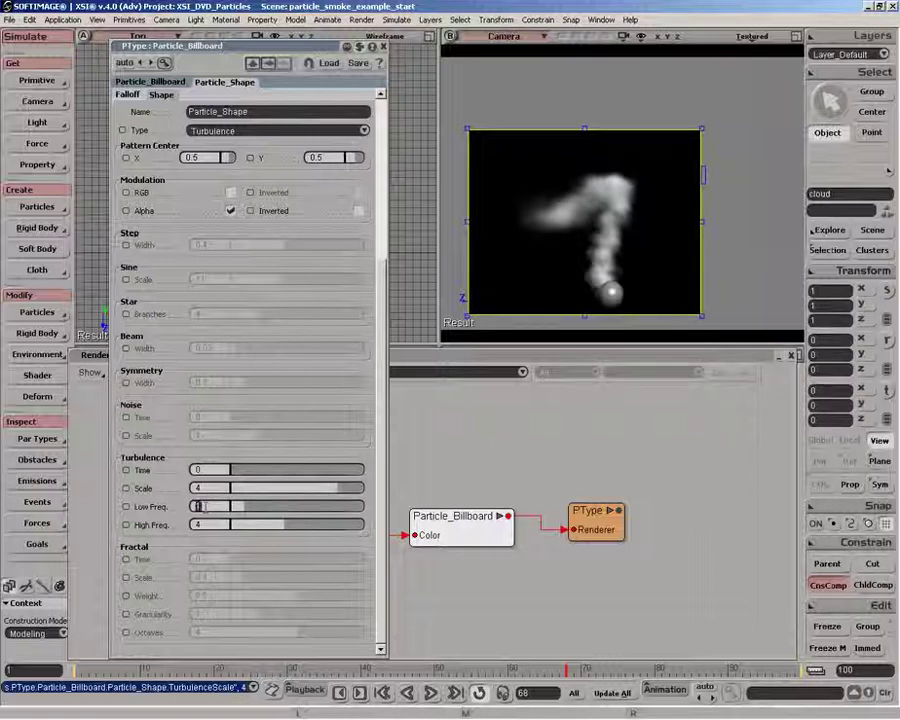
{"action": "type", "text": "1.6"}
{"action": "key", "text": "Return"}
{"action": "left_click", "coordinate": [203, 525]}
{"action": "type", "text": "6"}
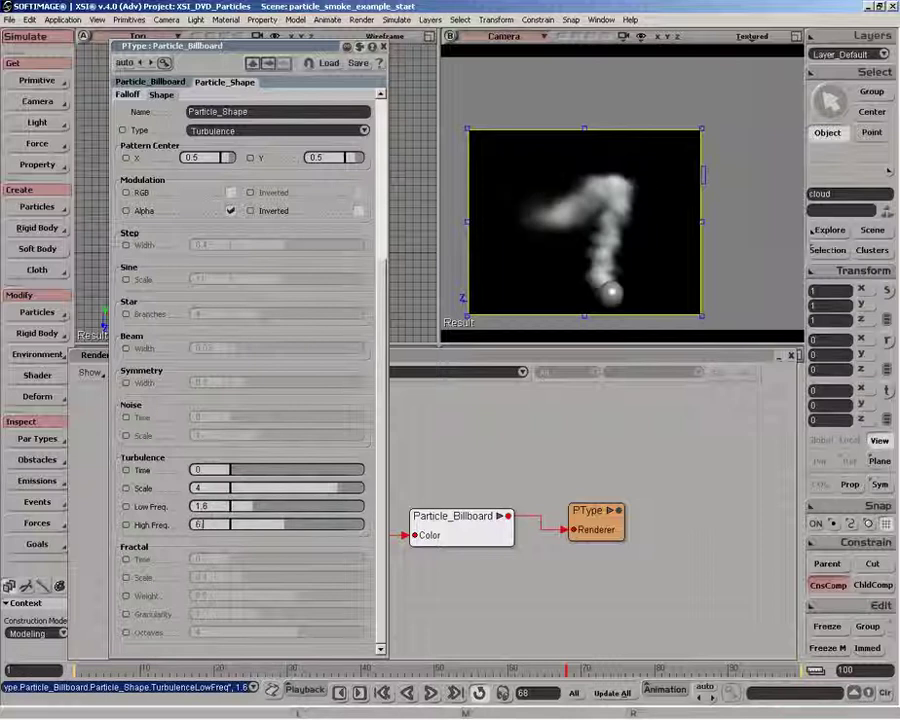
{"action": "type", "text": ".4"}
{"action": "key", "text": "Return"}
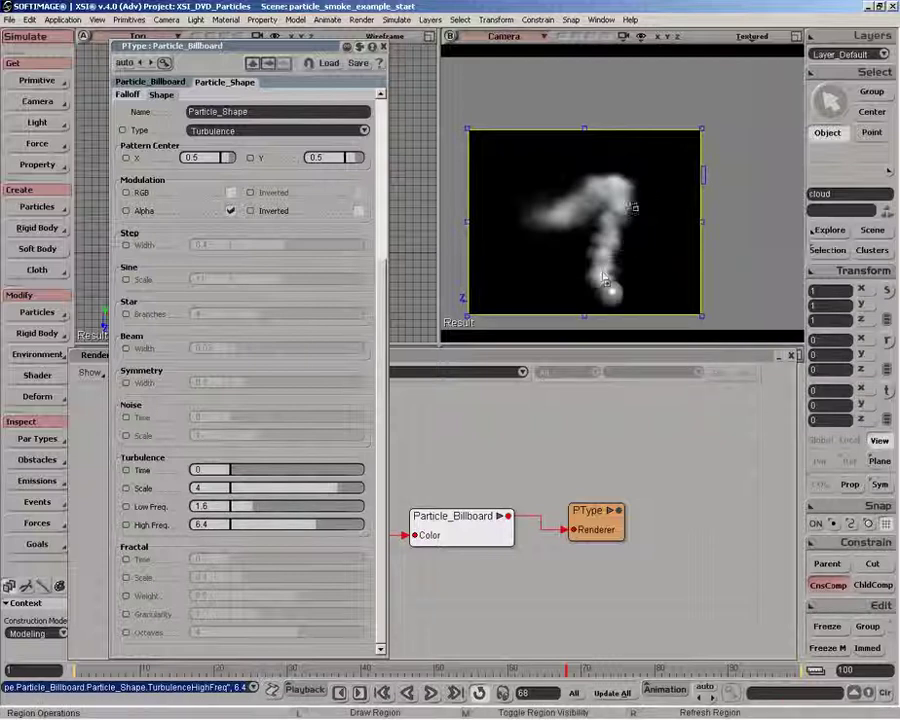
Close the Render Tree and examine the turbulent smoke render in a maximized Camera view, restoring the four-view layout when done.
{"action": "left_click", "coordinate": [796, 36]}
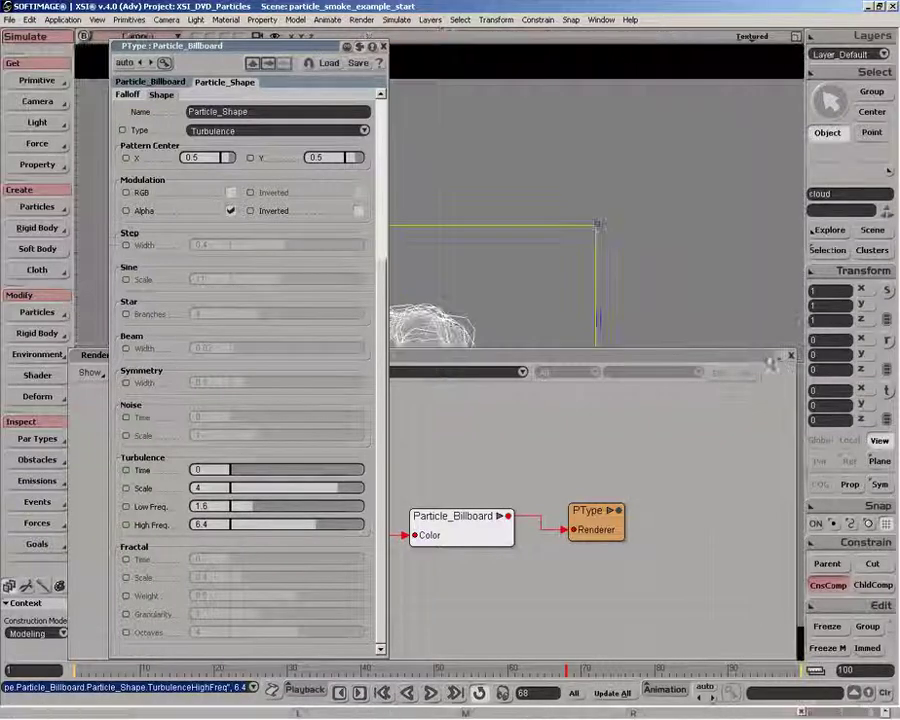
{"action": "left_click", "coordinate": [791, 355]}
{"action": "left_click_drag", "start_coordinate": [230, 45], "coordinate": [45, 45]}
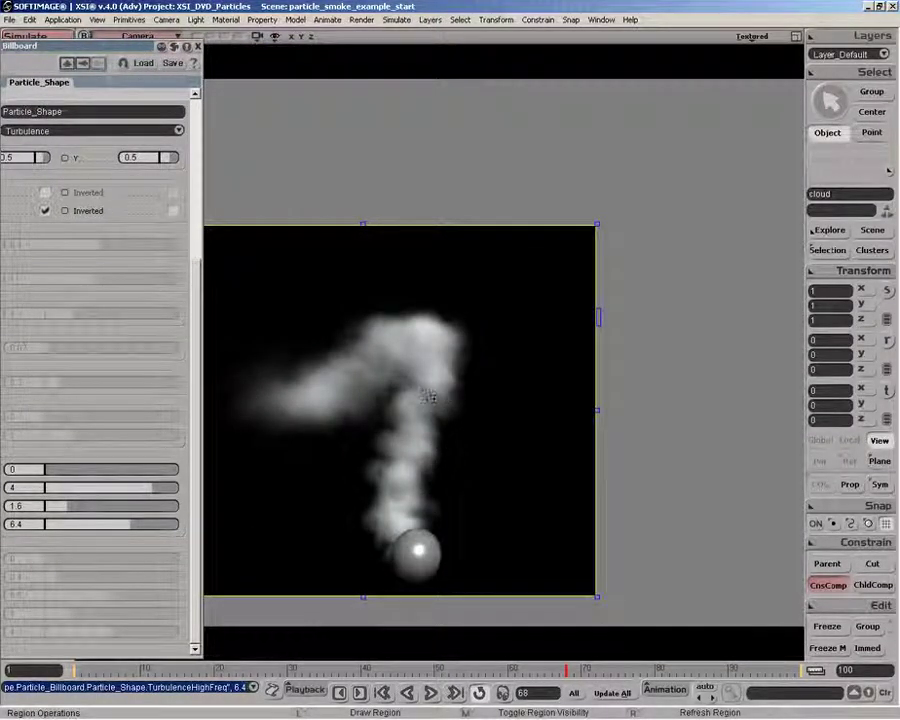
{"action": "left_click", "coordinate": [796, 36]}
{"action": "left_click_drag", "start_coordinate": [138, 47], "coordinate": [335, 31]}
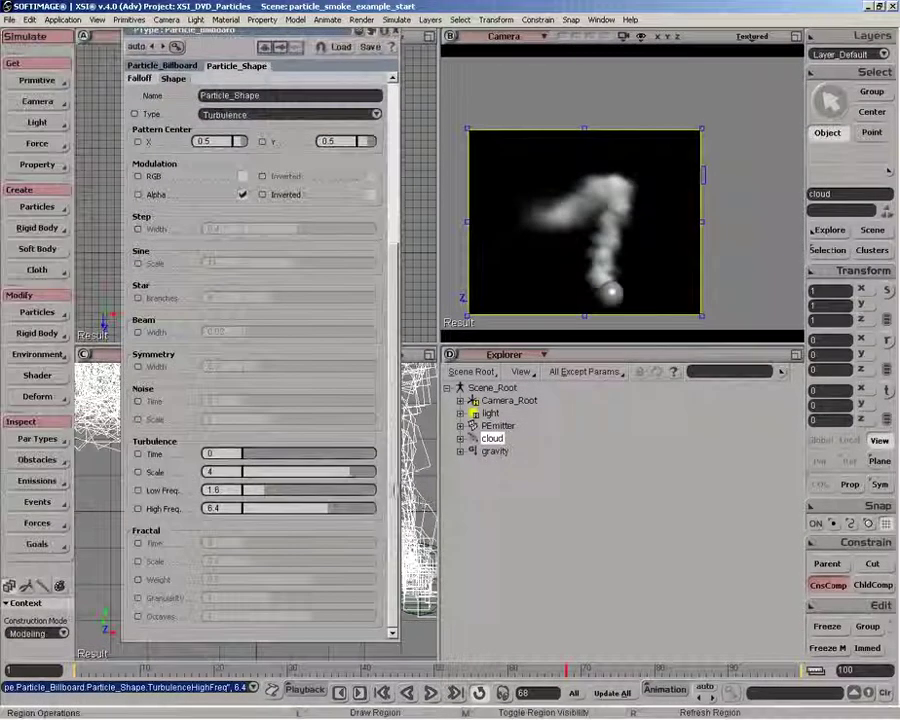
Try Smooth Falloff and Gaussian Falloff on the Particle_Shape and return the falloff type to Square Falloff.
{"action": "scroll", "coordinate": [285, 340], "scroll_direction": "up", "scroll_amount": 3}
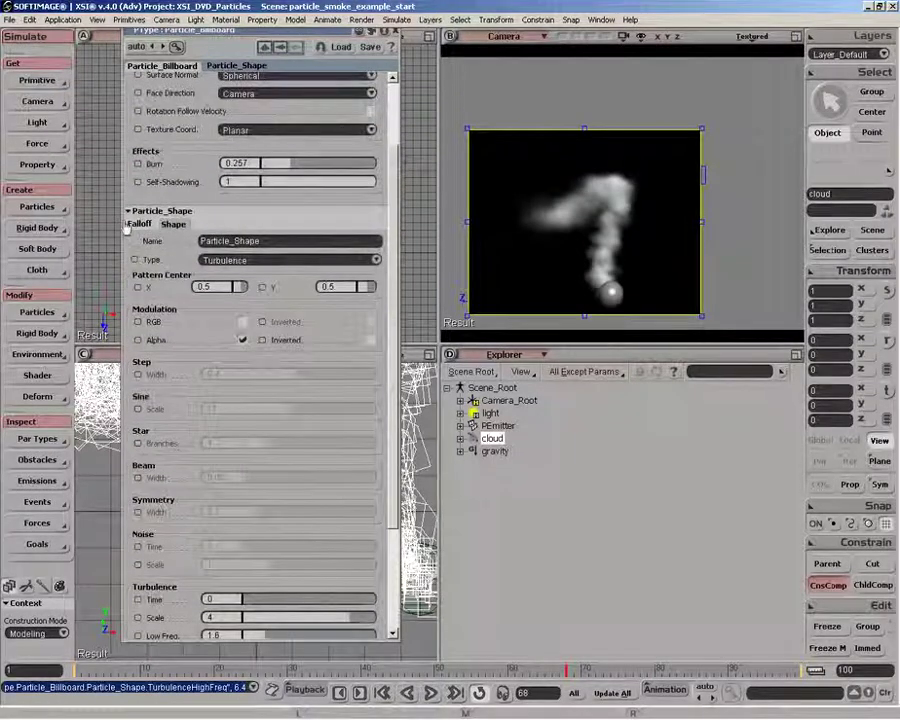
{"action": "left_click", "coordinate": [138, 225]}
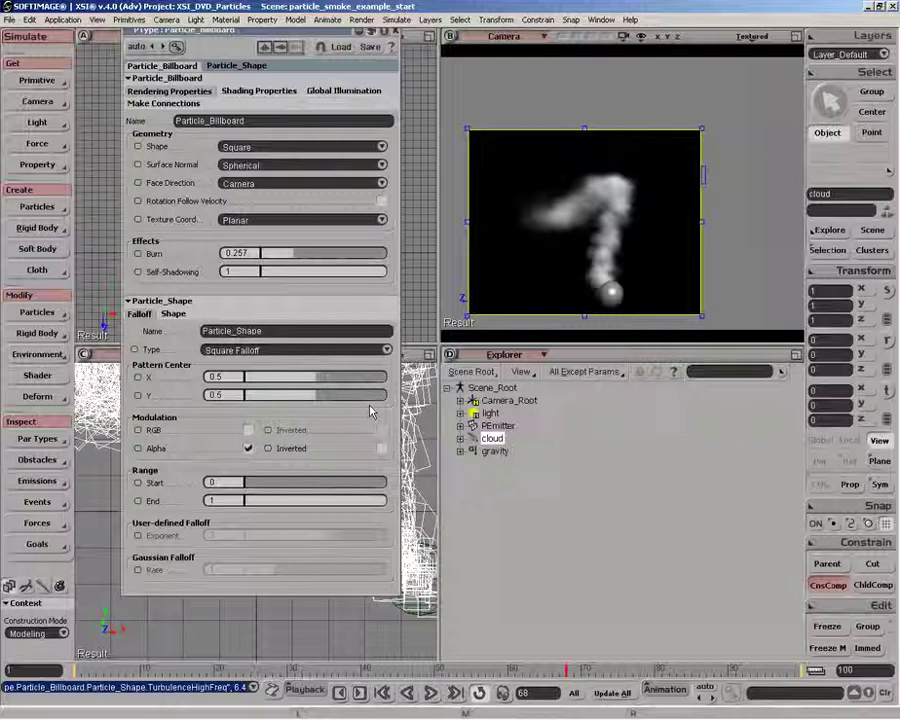
{"action": "left_click", "coordinate": [271, 351]}
{"action": "left_click", "coordinate": [245, 379]}
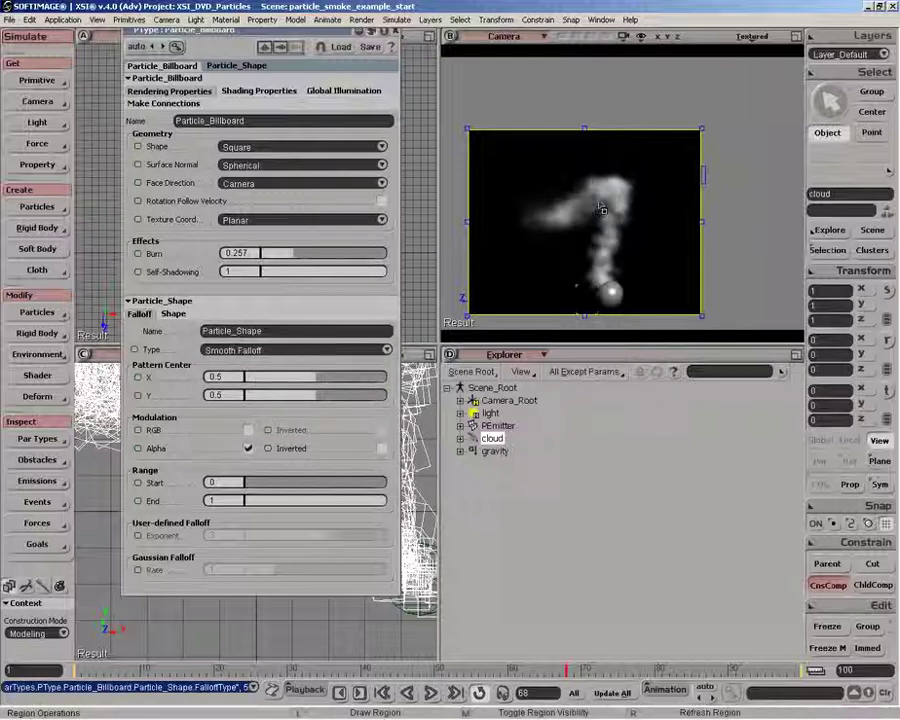
{"action": "left_click", "coordinate": [293, 350]}
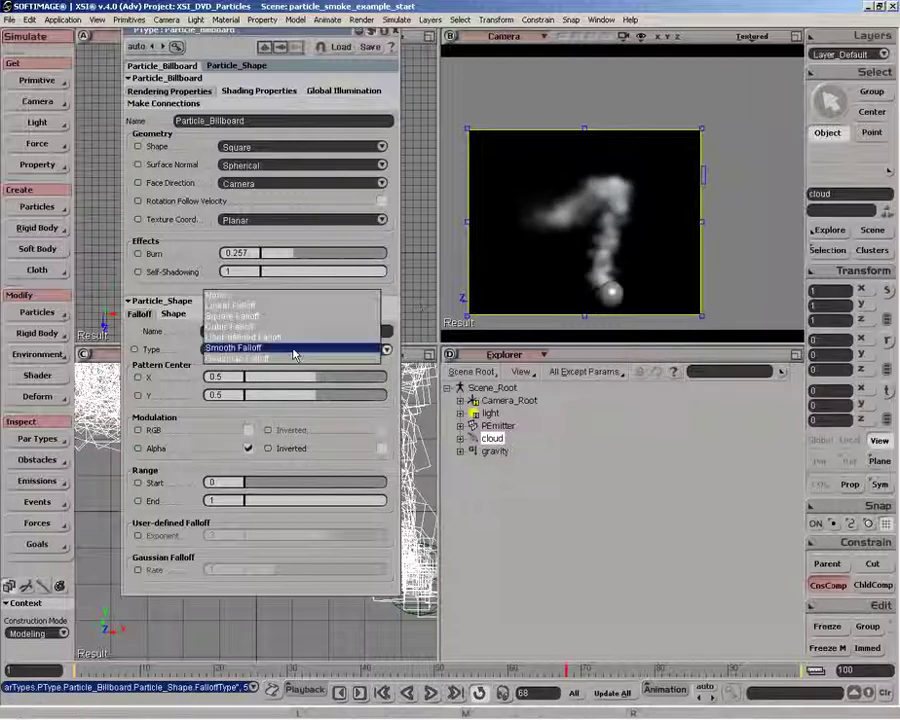
{"action": "left_click", "coordinate": [293, 358]}
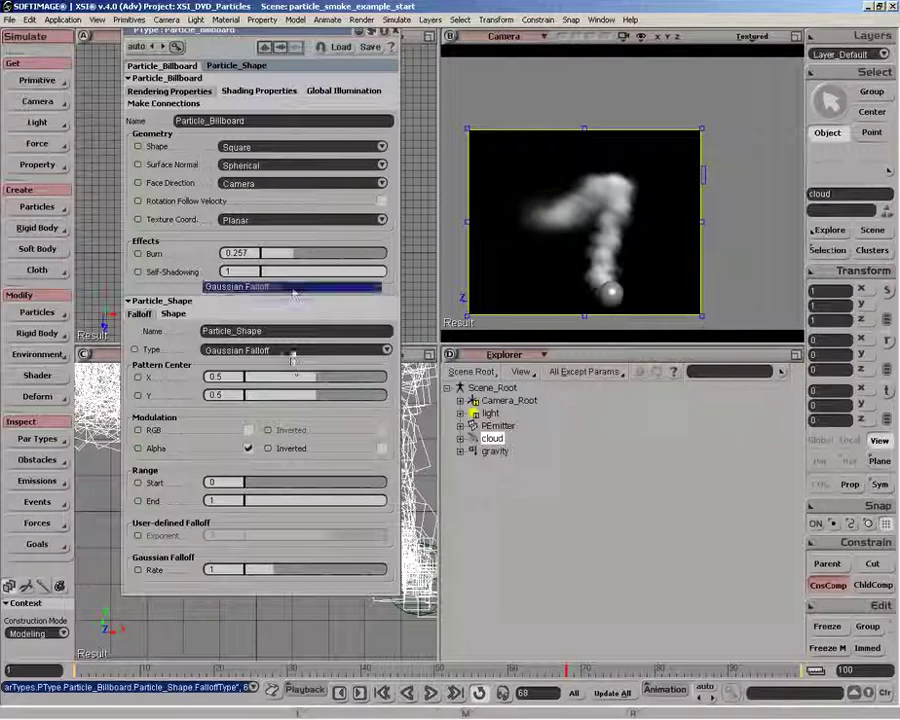
{"action": "left_click", "coordinate": [295, 350]}
{"action": "left_click", "coordinate": [240, 305]}
Set the Particle_Shape falloff range to Start 0.34 and End 0.85.
{"action": "left_click", "coordinate": [229, 482]}
{"action": "key", "text": "BackSpace"}
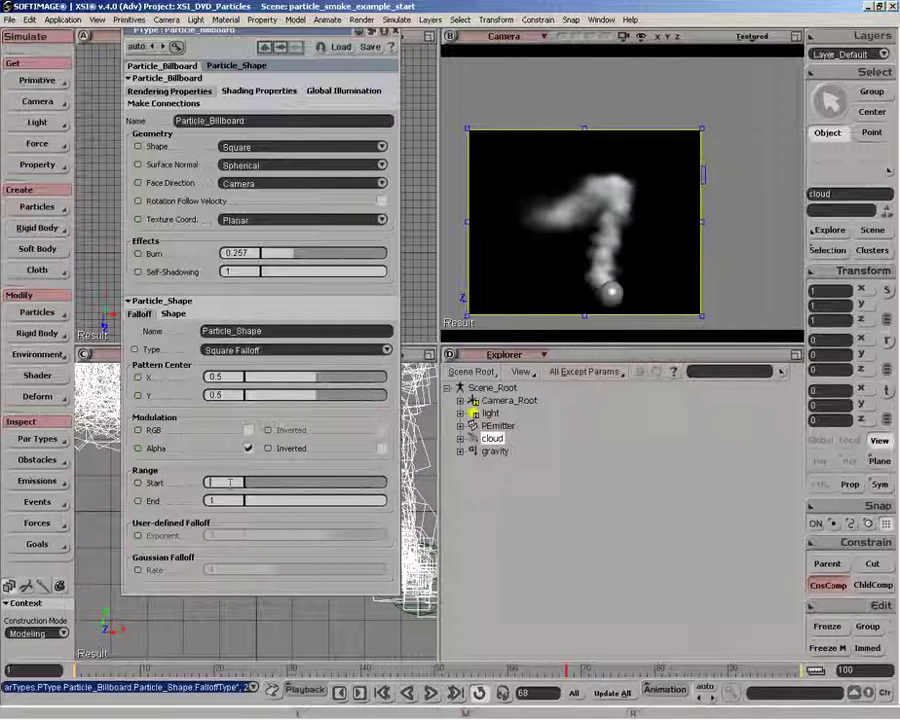
{"action": "type", "text": "1"}
{"action": "key", "text": "BackSpace"}
{"action": "type", "text": ".34"}
{"action": "key", "text": "Return"}
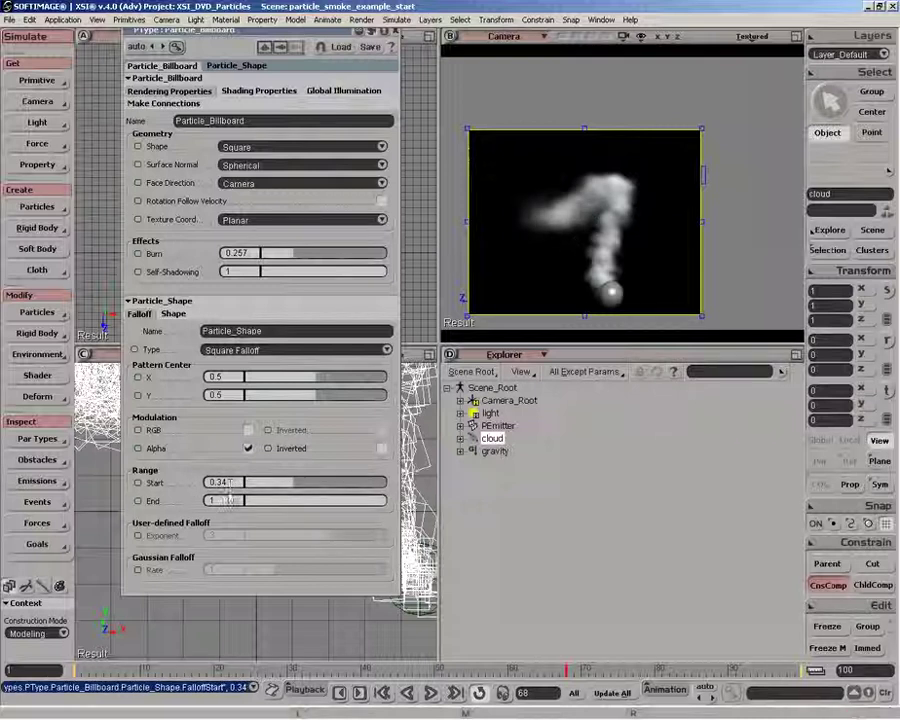
{"action": "double_click", "coordinate": [224, 500]}
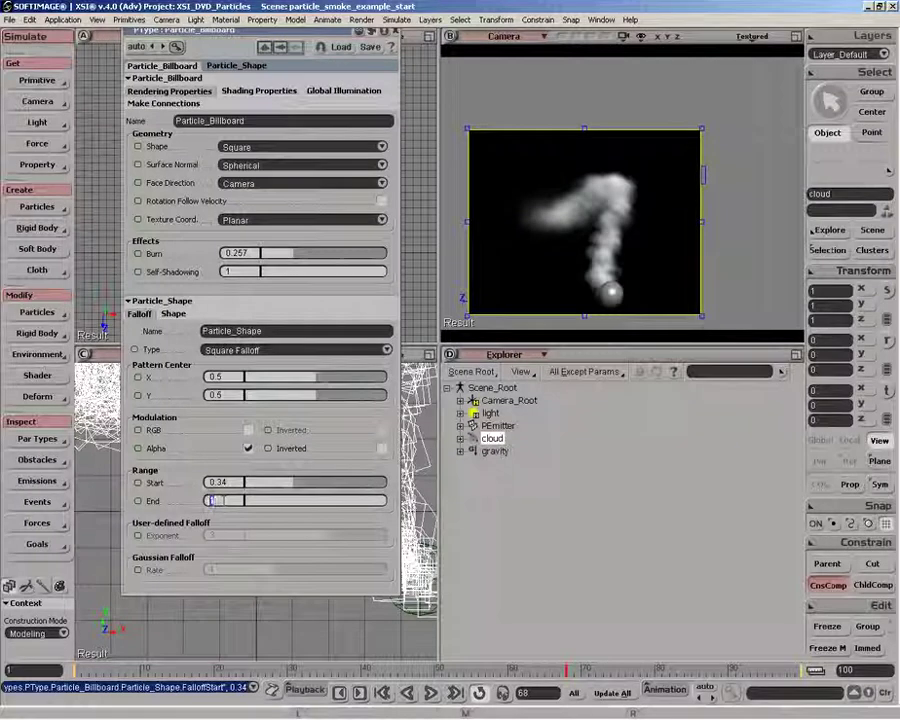
{"action": "type", "text": "0.85"}
{"action": "key", "text": "Return"}
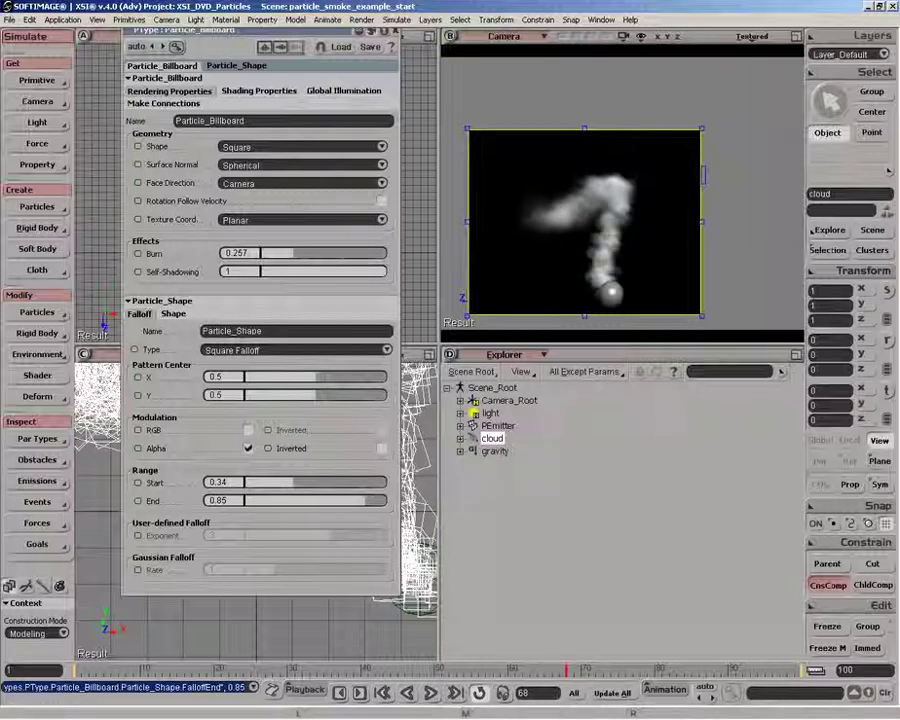
Go to frame 64 to render the smoke there and close the Particle_Billboard properties.
{"action": "key", "text": "Up"}
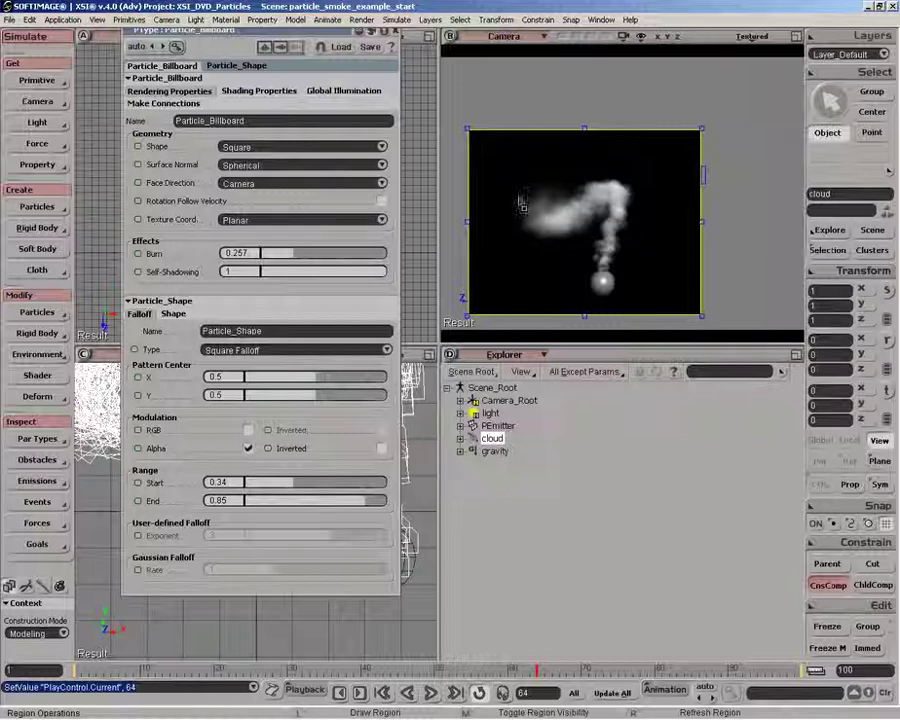
{"action": "left_click", "coordinate": [395, 32]}
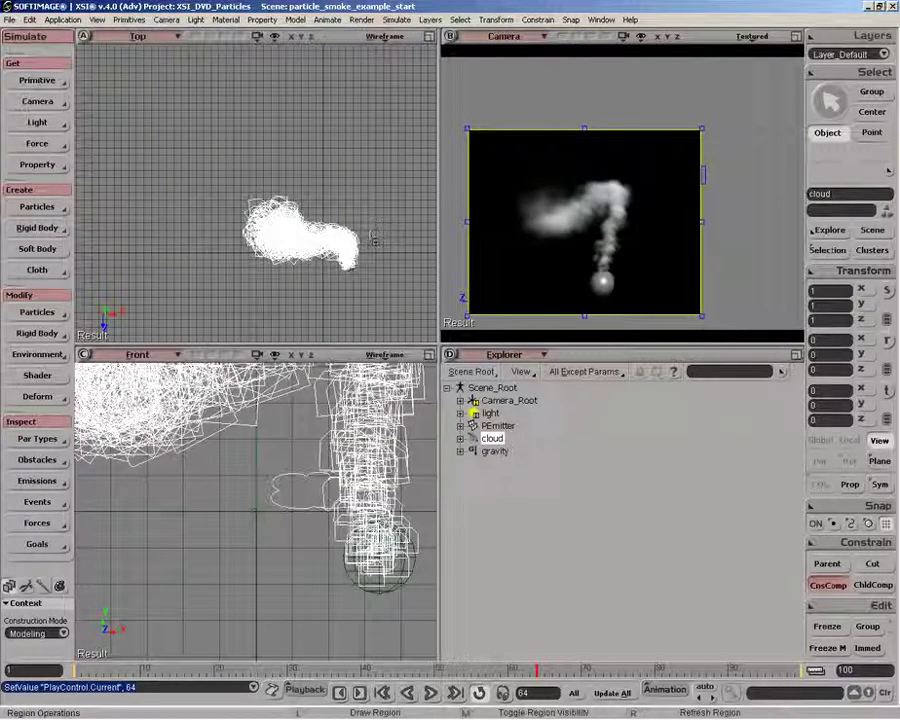